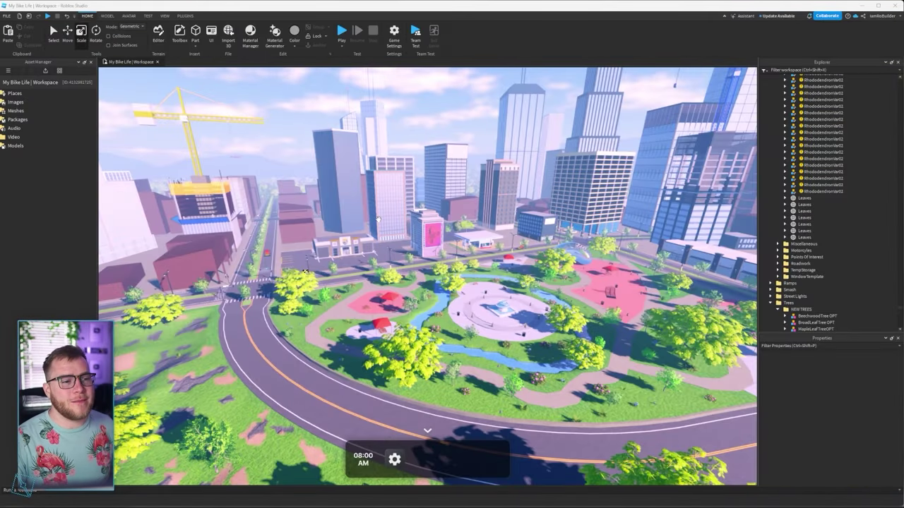
right_drag(378, 218, 386, 220)
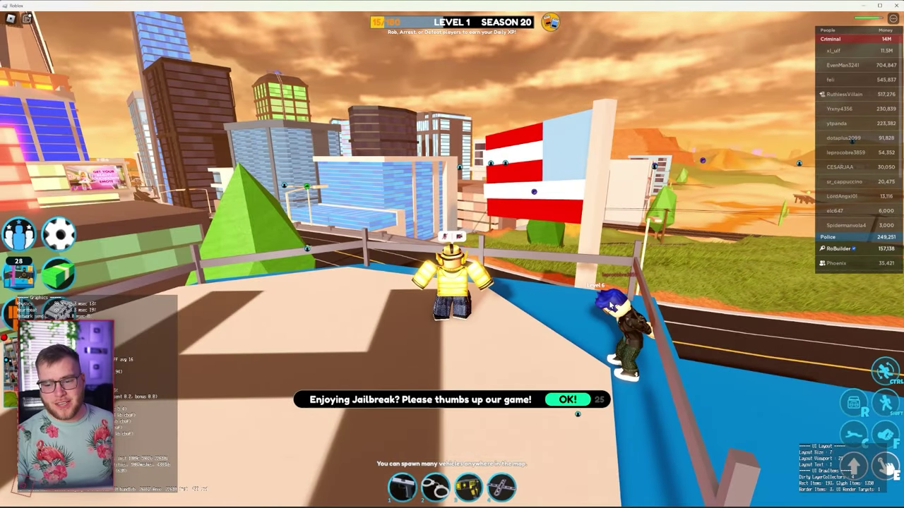
- Explore Jailbreak on foot from the rooftop through the police base to the outer gate, examining its buildings, trees and terrain
key(d)
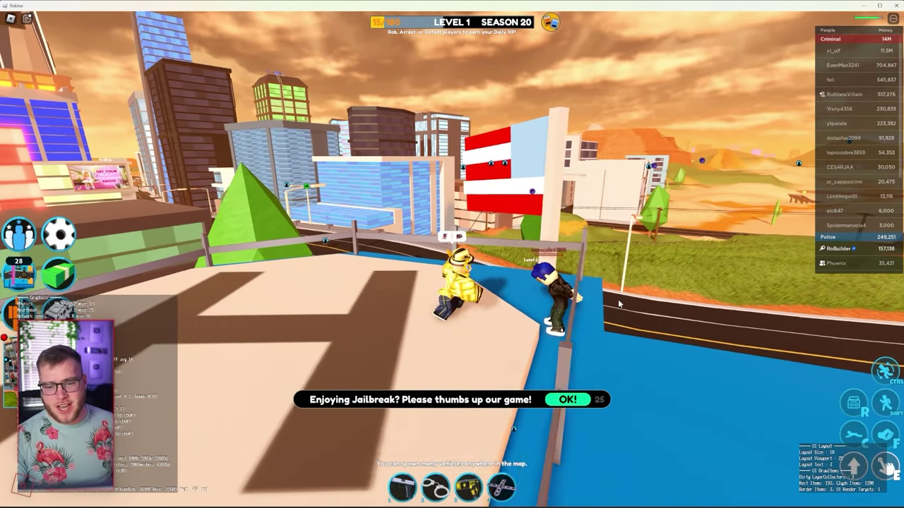
key(Tab)
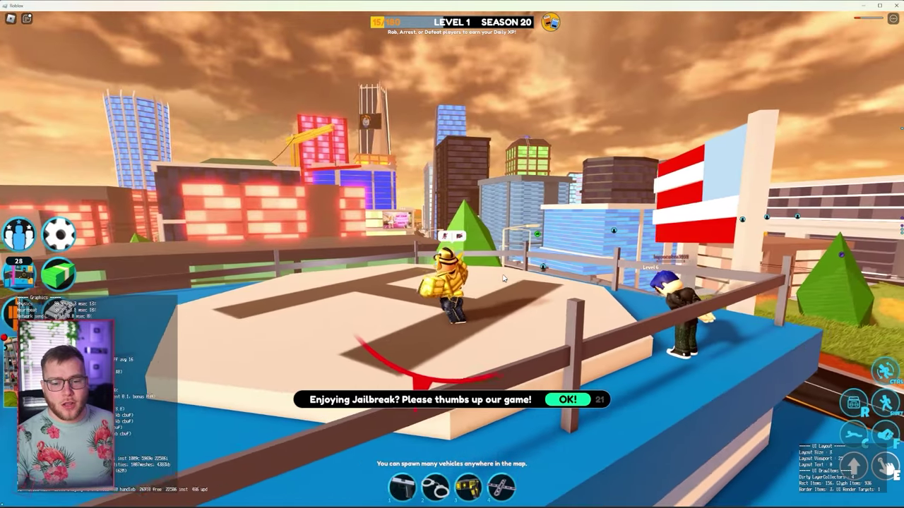
key(a)
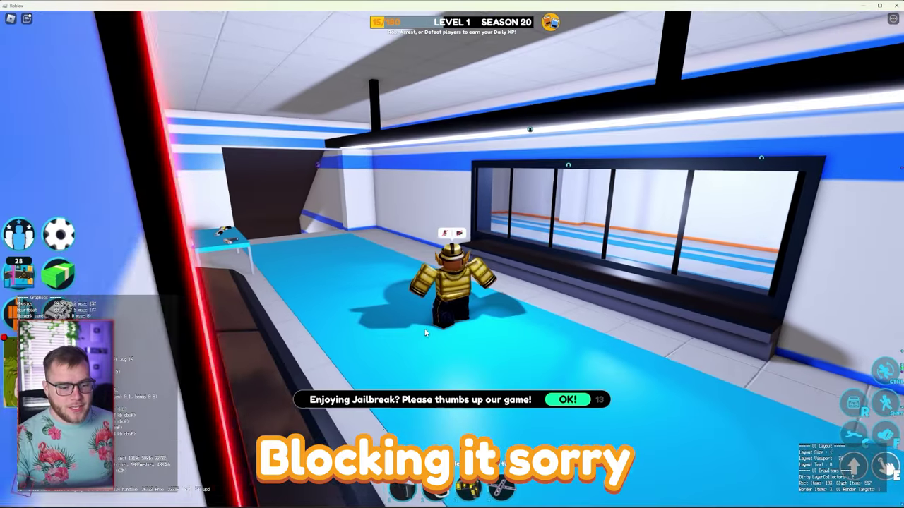
key(w)
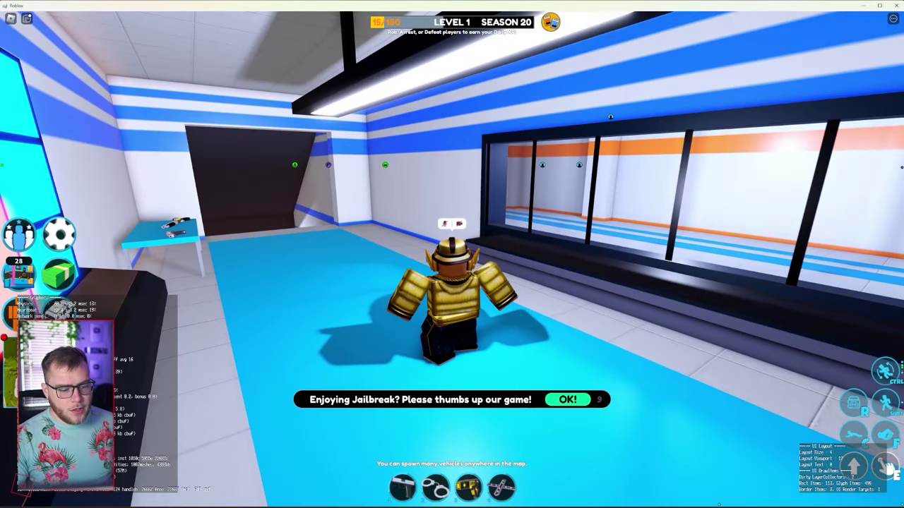
key(w)
right_drag(395, 290, 483, 281)
key(w)
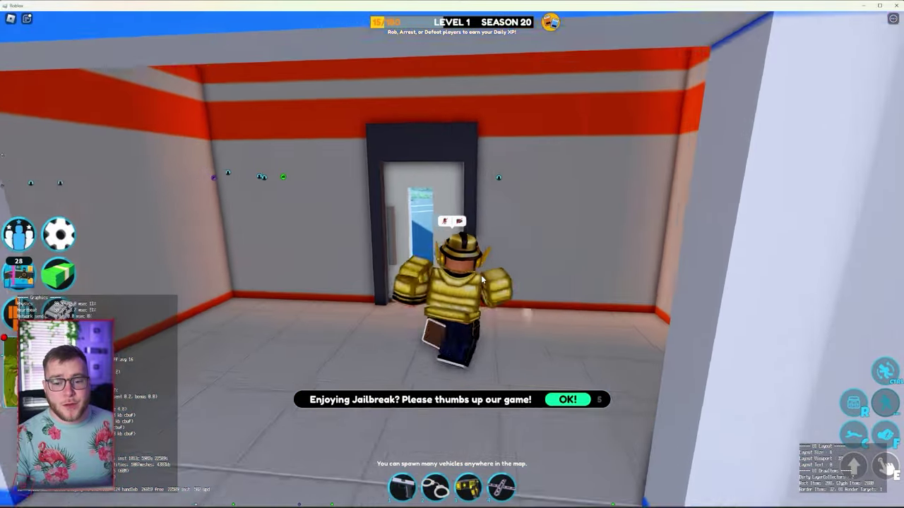
key(w)
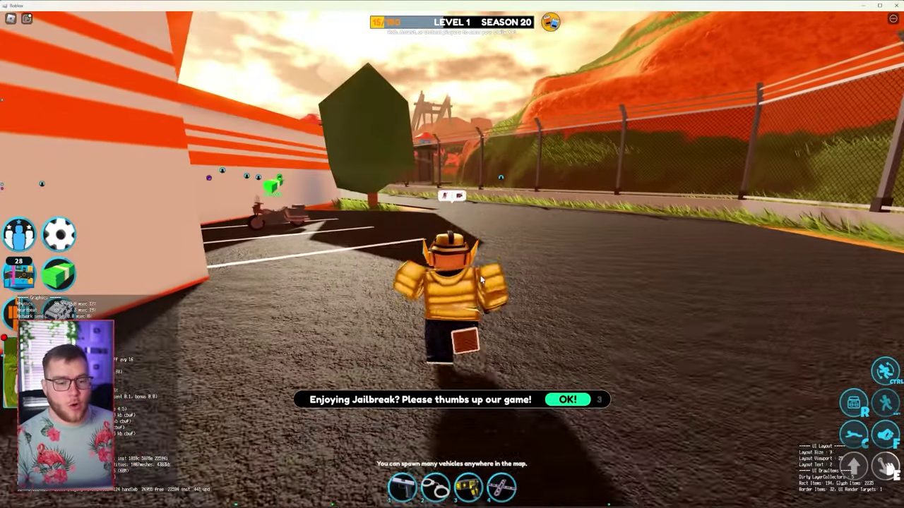
key(w)
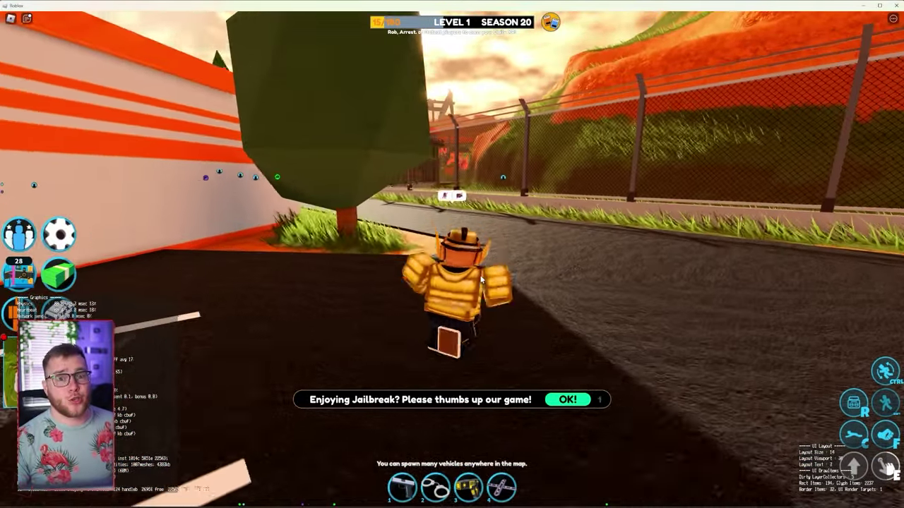
key(w)
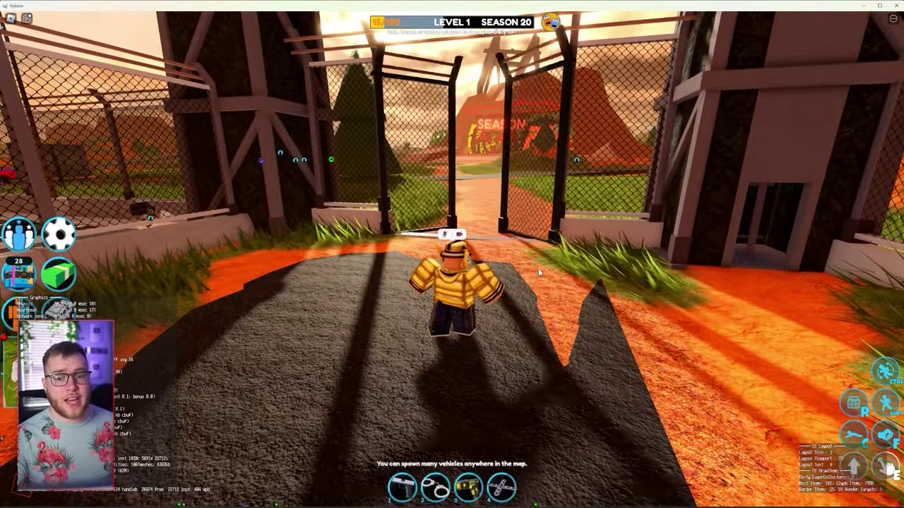
key(w)
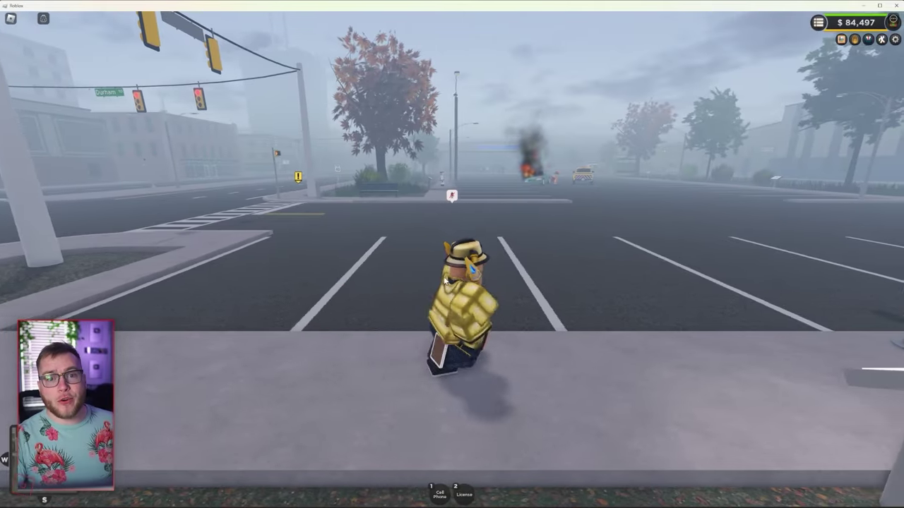
- Run across the parking lot of the foggy city game and examine the city's extent on the in-game map
key(w)
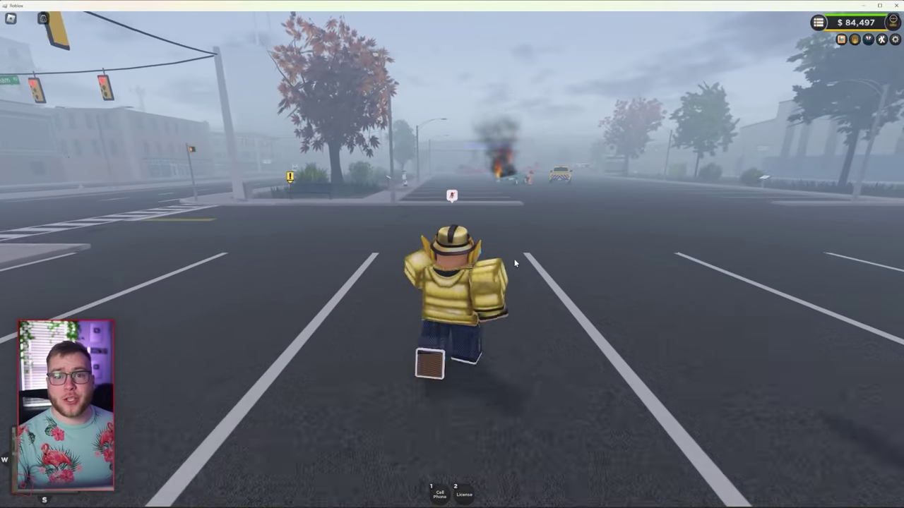
key(d)
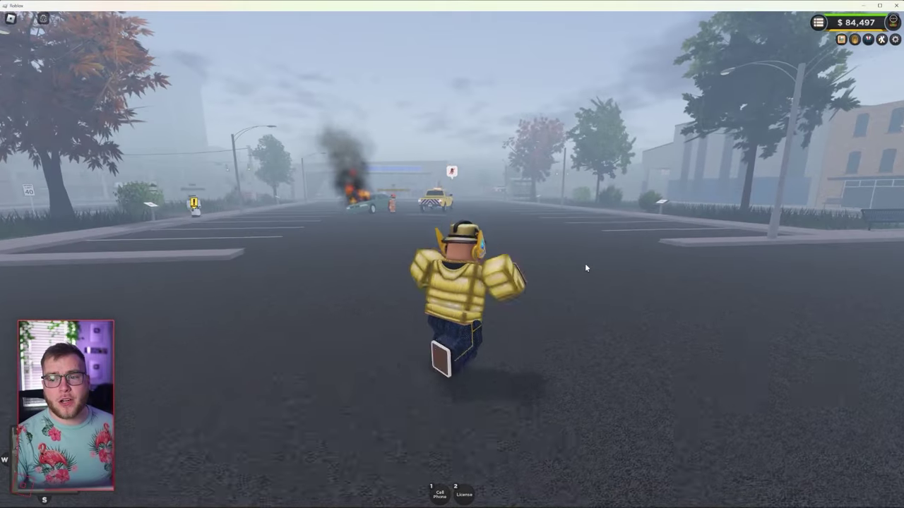
key(space)
right_drag(585, 268, 585, 268)
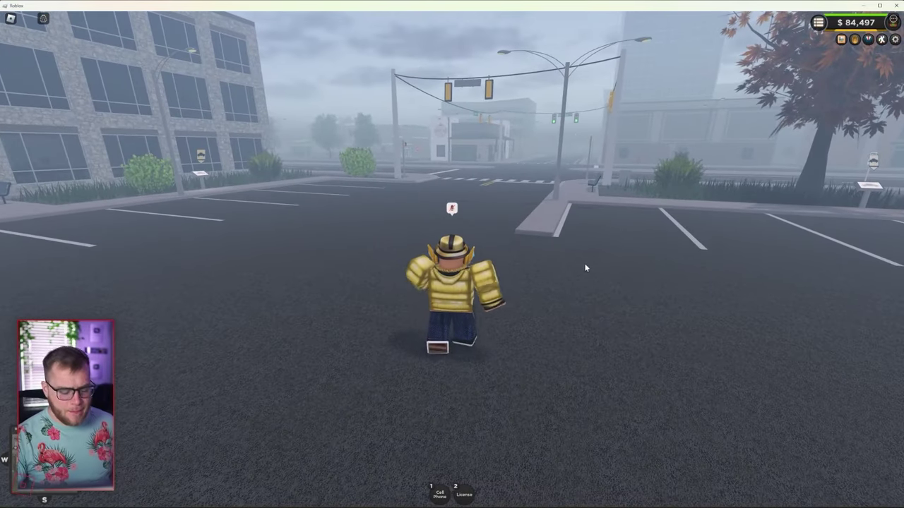
key(m)
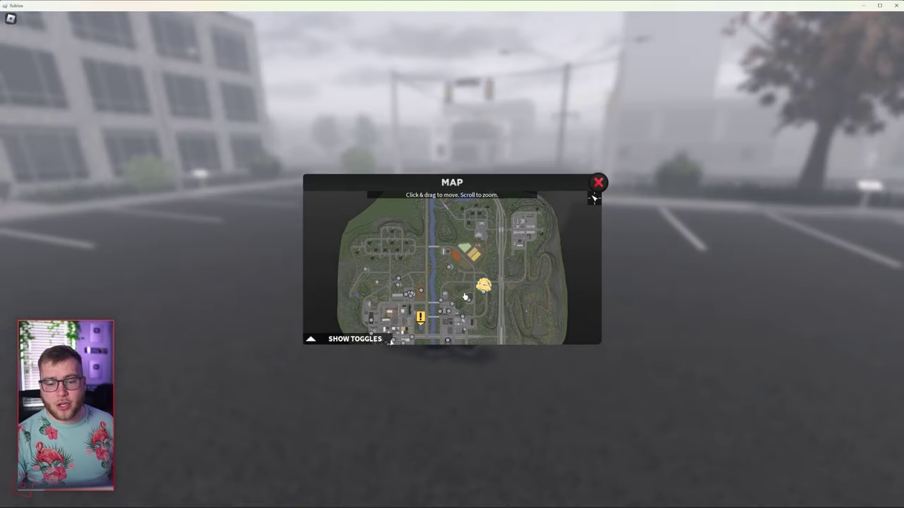
scroll(464, 296, down, 1)
right_drag(648, 284, 648, 284)
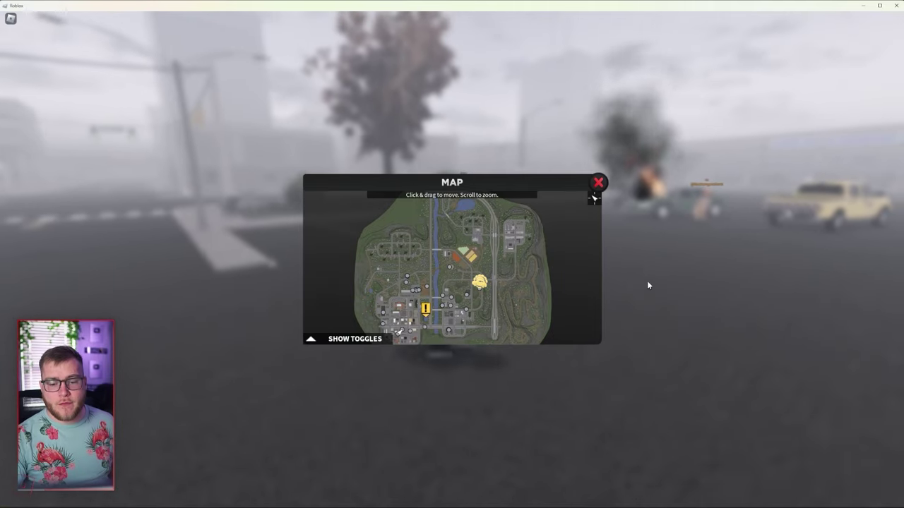
key(m)
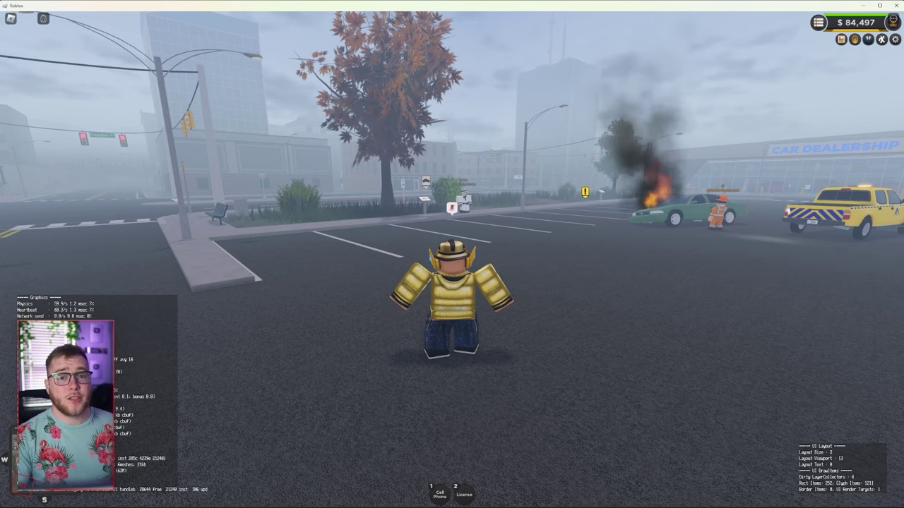
- Walk from the parking lot into the Durham Road intersection and examine the surrounding buildings, trees and roads with performance stats shown
scroll(423, 251, down, 5)
right_drag(423, 252, 423, 250)
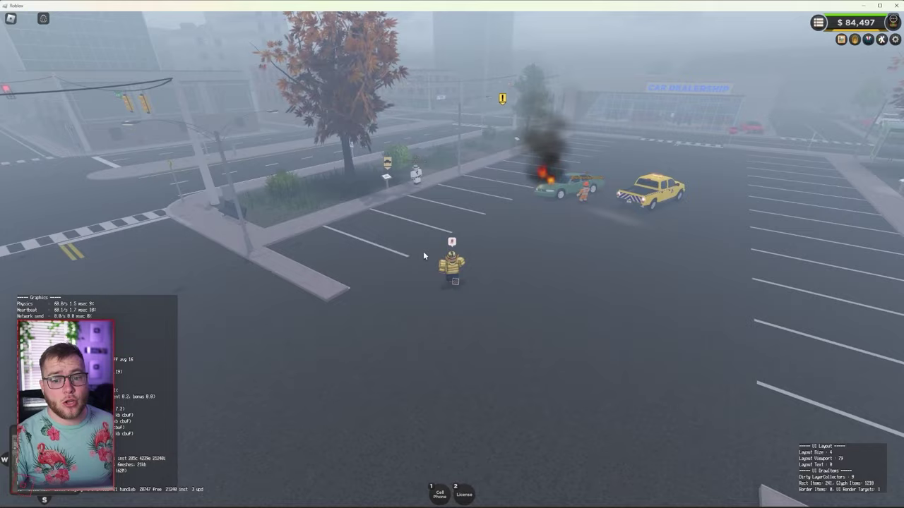
key(w)
right_drag(508, 305, 508, 306)
scroll(508, 306, up, 5)
key(w)
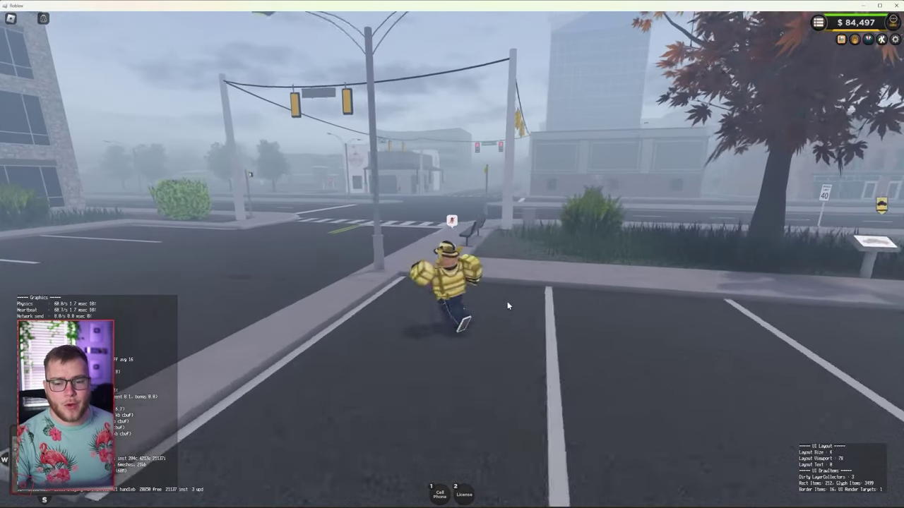
key(space)
key(w)
key(space)
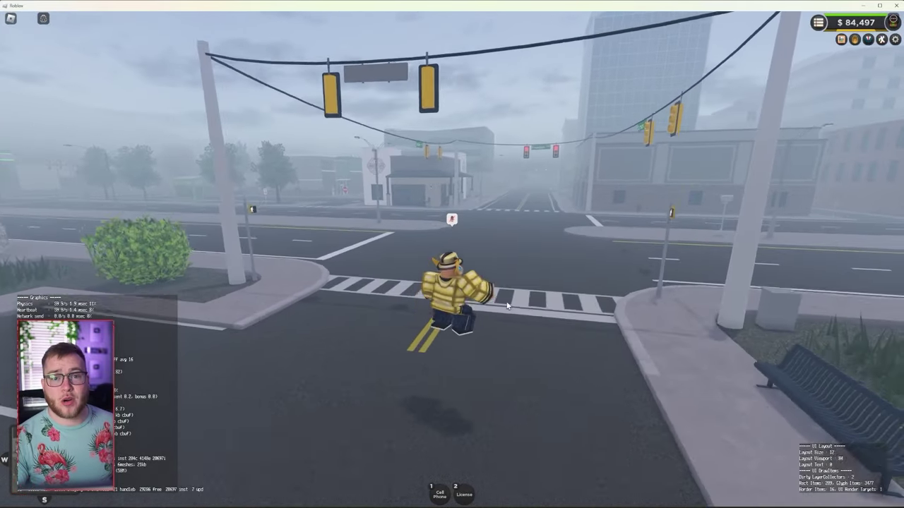
key(space)
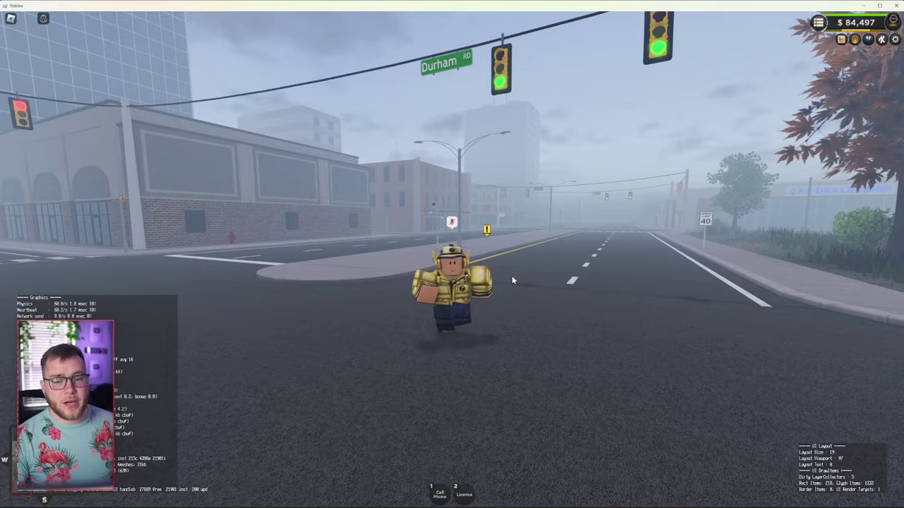
scroll(511, 276, up, 5)
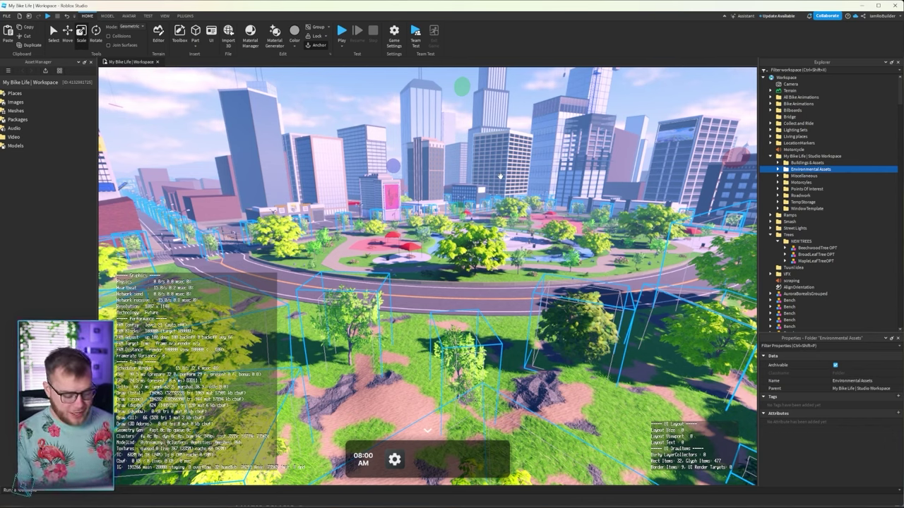
- Try deleting the Environmental Assets folder from the My Bike Life workspace in Roblox Studio
key(Delete)
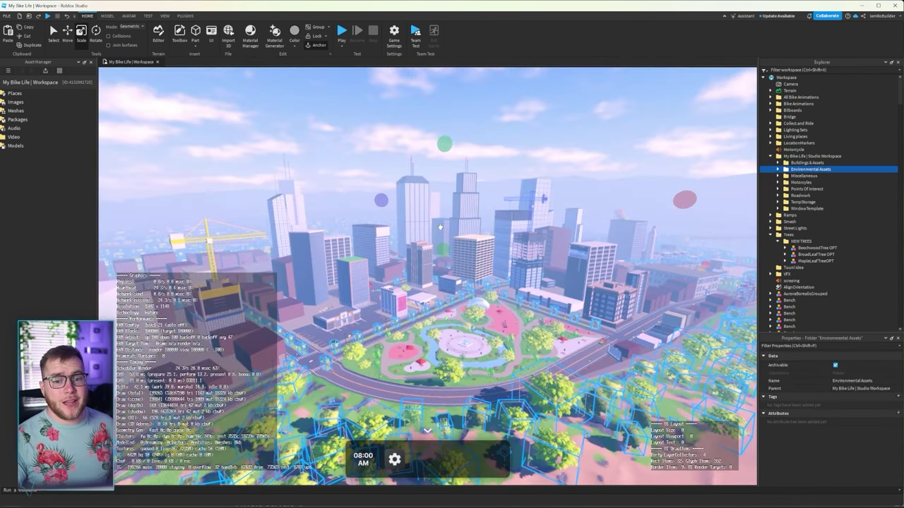
right_drag(439, 227, 428, 228)
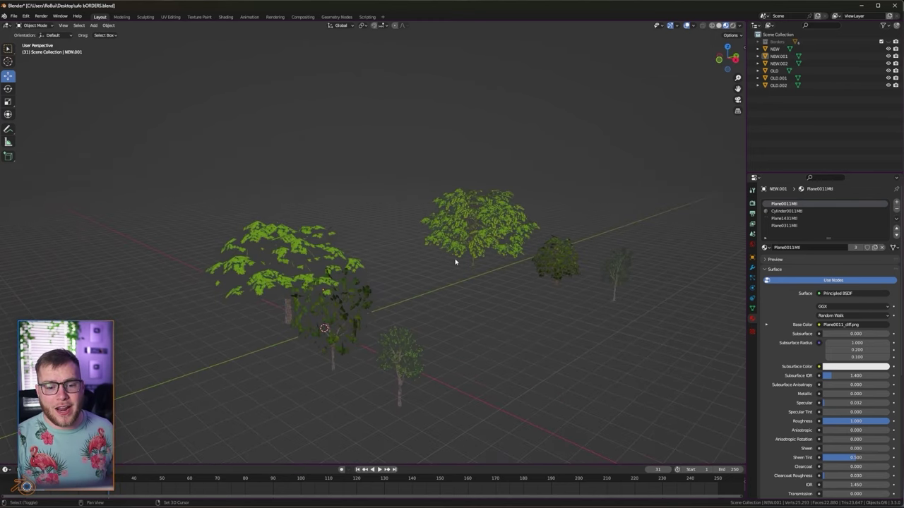
- In Blender, compare the geometry of the OLD.001 and NEW.001 trees in Edit Mode
middle_drag(455, 262, 221, 226)
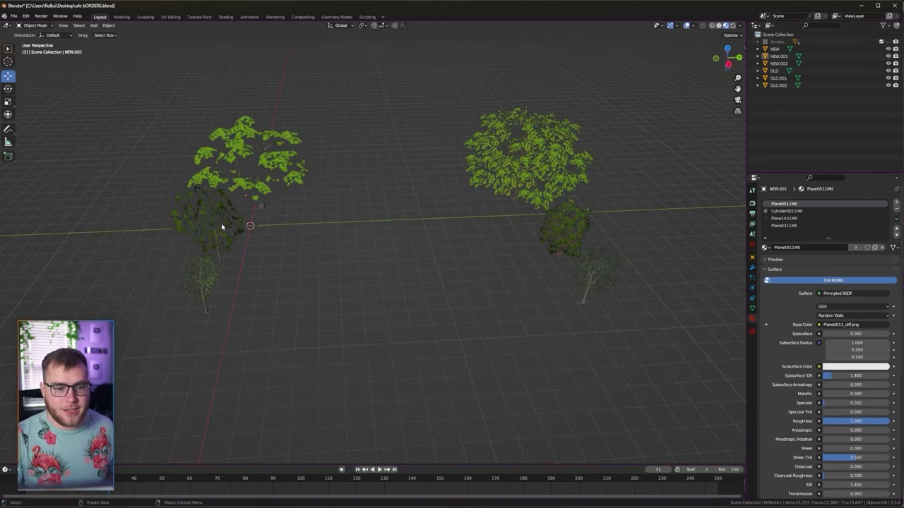
middle_drag(261, 188, 440, 161)
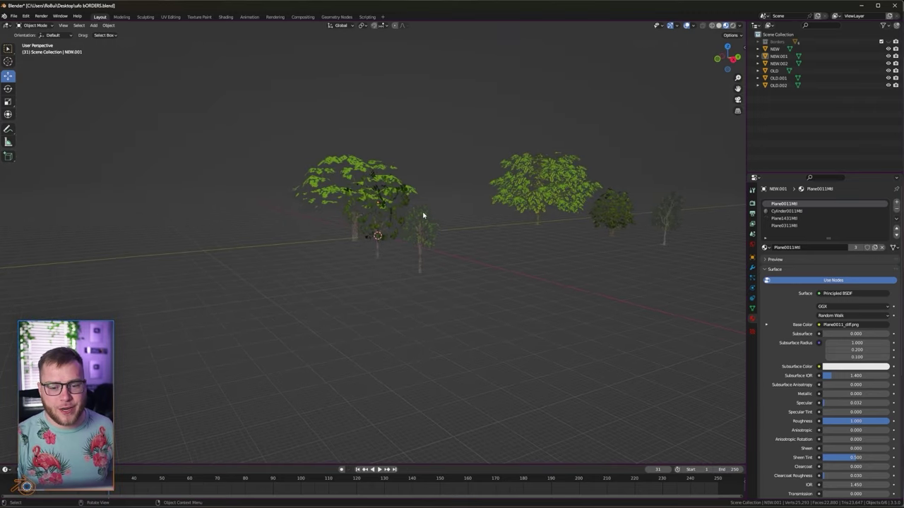
middle_drag(423, 216, 489, 162)
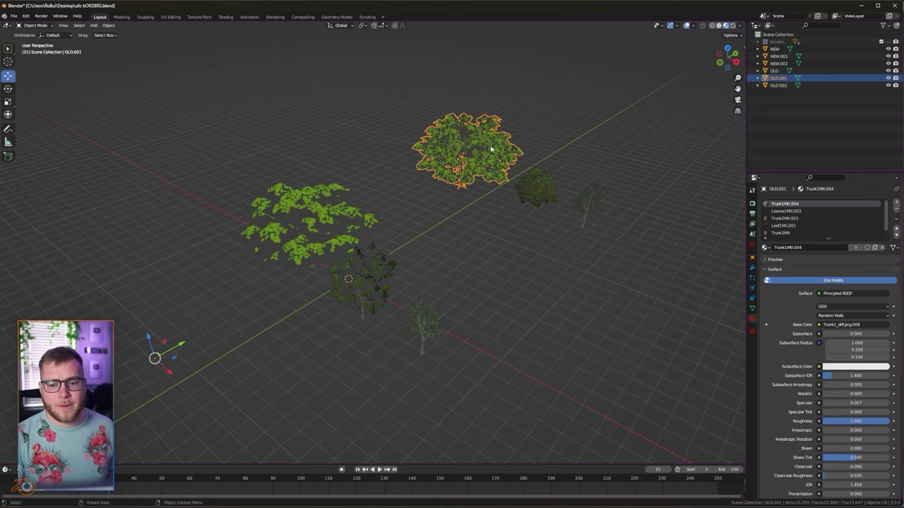
key(Tab)
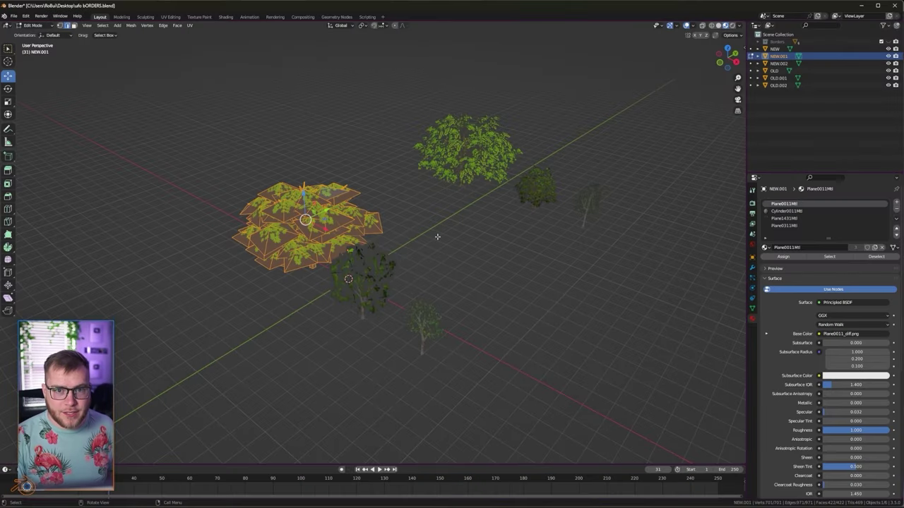
middle_drag(437, 236, 412, 267)
key(Tab)
- Compare the geometry of the OLD.002 and NEW.002 trees in Edit Mode
key(Tab)
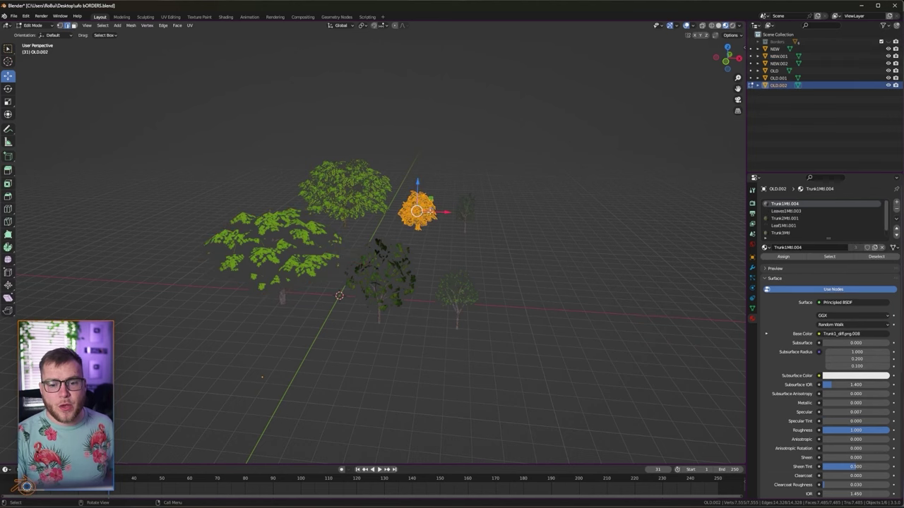
key(Tab)
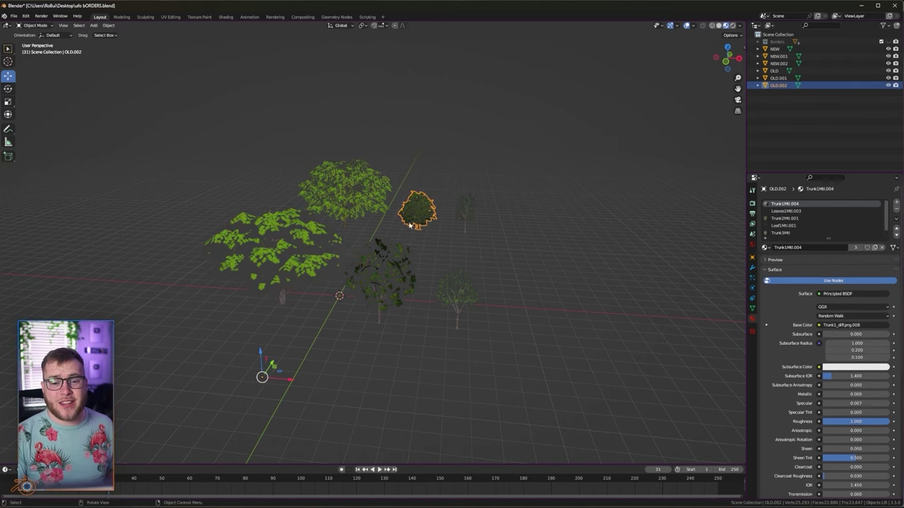
key(Tab)
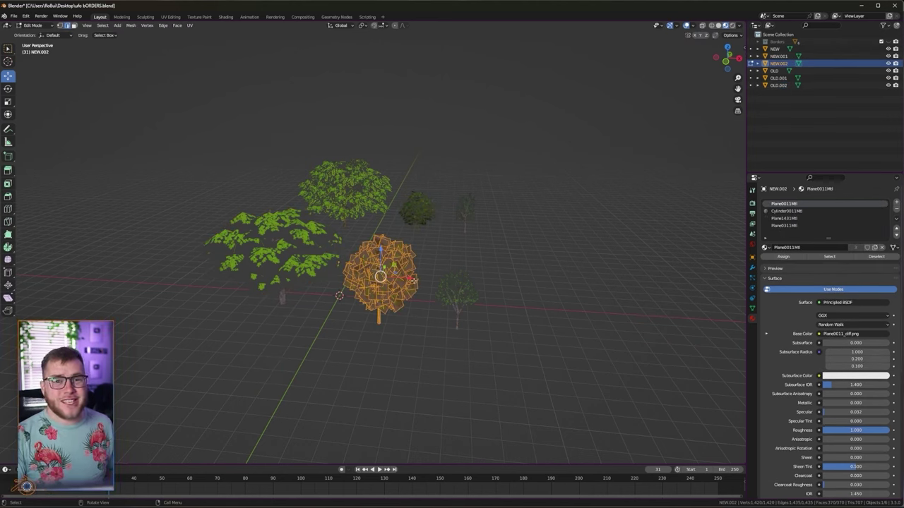
key(Tab)
middle_drag(461, 285, 435, 281)
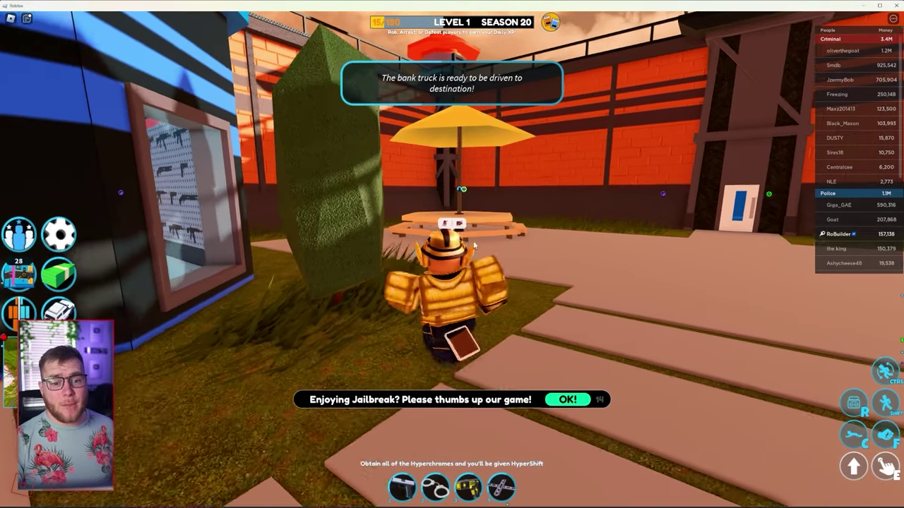
- In Jailbreak, run from the police base courtyard out to the grassy roadside to look at the simple trees
key(w)
right_drag(474, 246, 474, 251)
key(w)
key(shift)
key(w)
key(w)
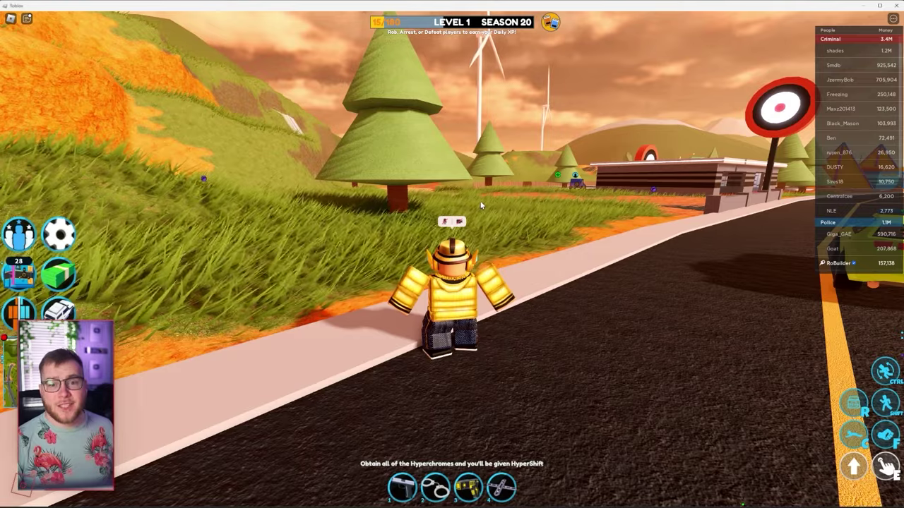
- Walk up to the roadside pine tree and examine its low-poly shape from near and far
key(w)
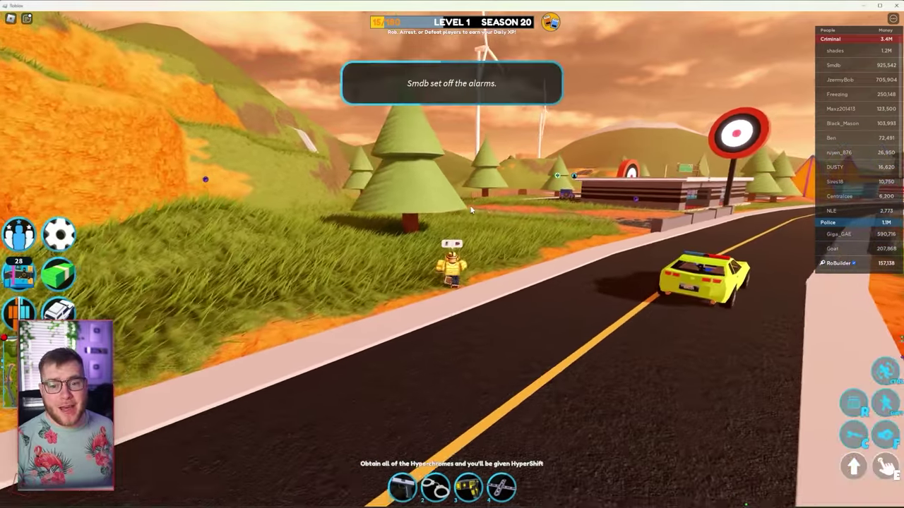
key(w)
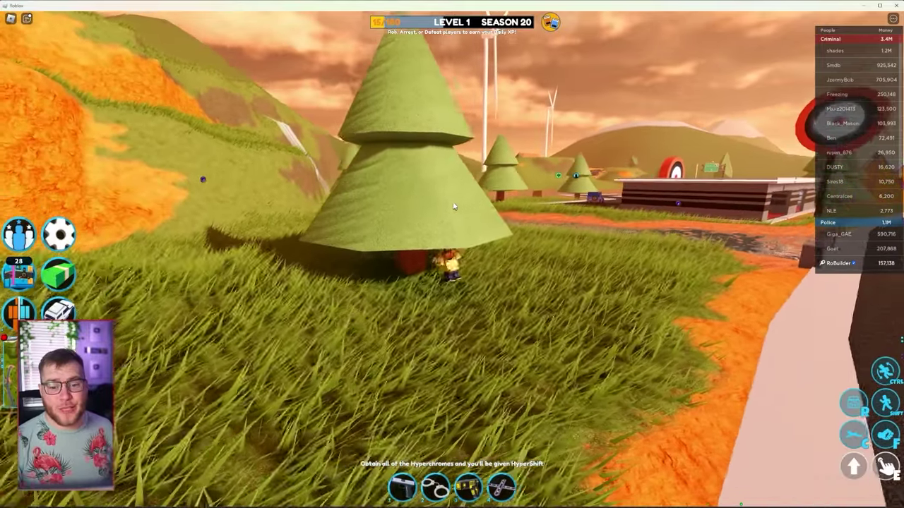
key(w)
right_drag(454, 206, 454, 205)
key(w)
scroll(454, 205, up, 5)
scroll(454, 205, down, 5)
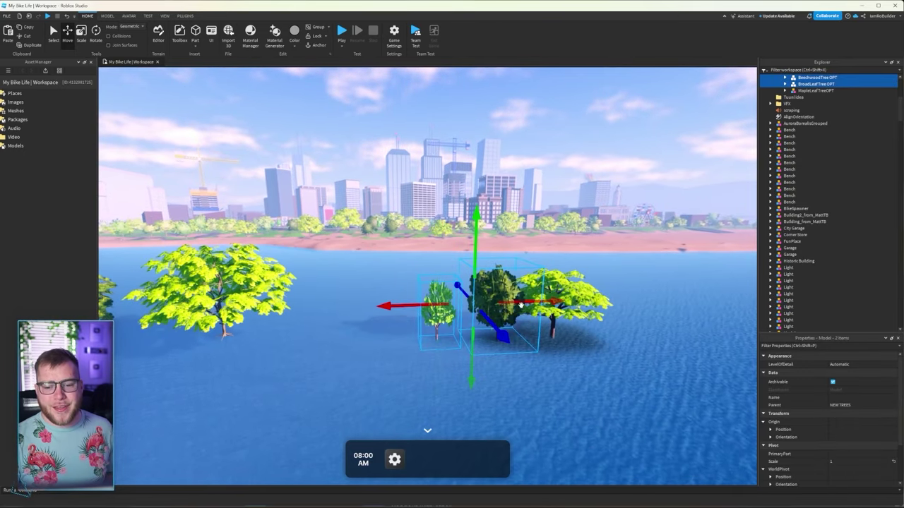
- In Roblox Studio, move the BeechwoodTree OPT model beside the old beechwood tree and compare the two up close
drag(519, 304, 507, 398)
scroll(487, 357, down, 8)
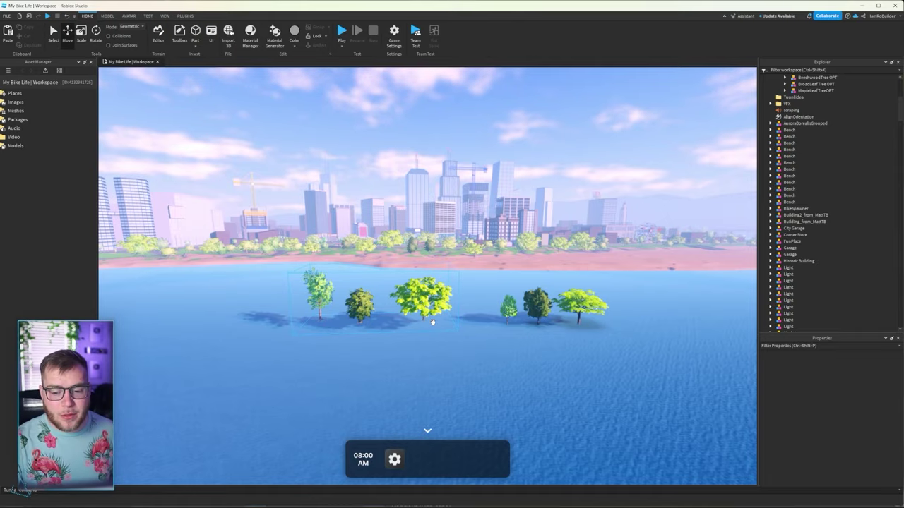
scroll(433, 322, up, 6)
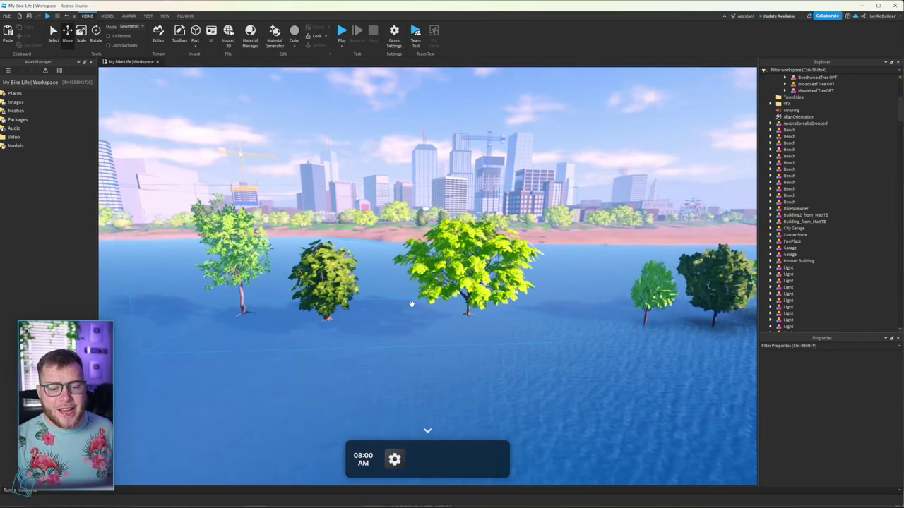
key(d)
mouse_move(412, 304)
right_down()
mouse_move(428, 322)
mouse_move(411, 310)
right_up()
key(a)
key(s)
key(d)
key(w)
key(d)
key(a)
key(d)
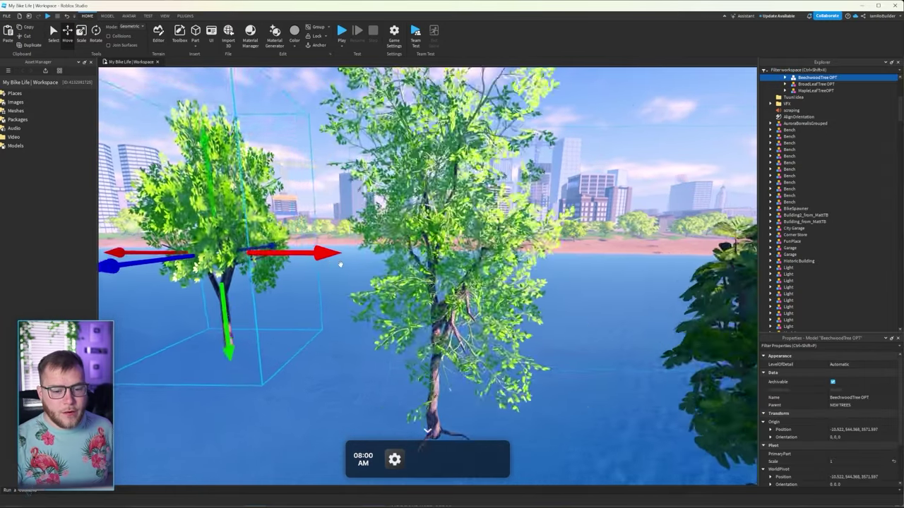
- Return the BeechwoodTree OPT model to its place in the row of optimised trees
key(s)
right_drag(454, 267, 455, 267)
click(447, 275)
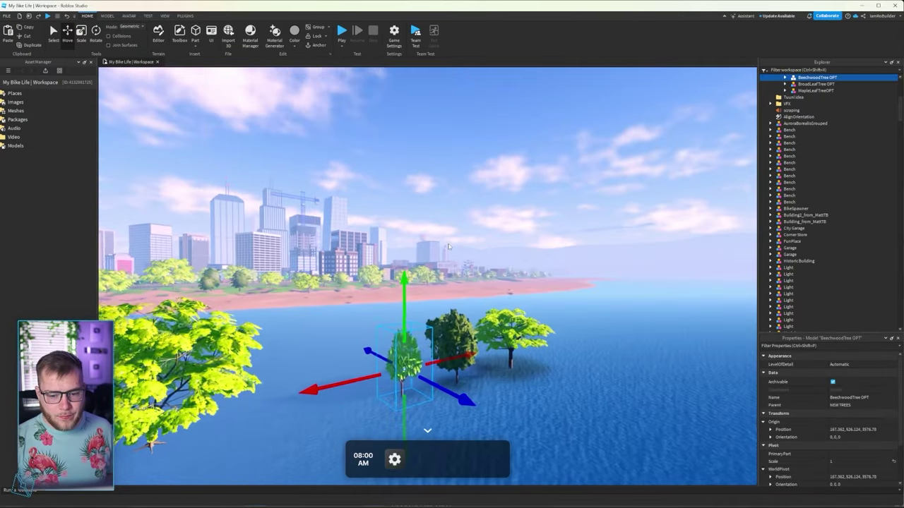
key(w)
right_drag(447, 243, 447, 242)
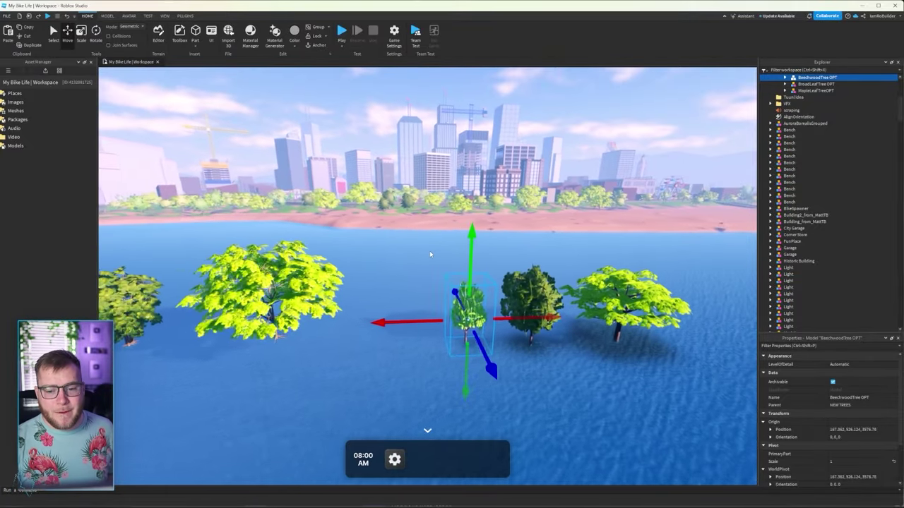
- Delete the OLD model containing the three high-poly trees
key(a)
click(406, 288)
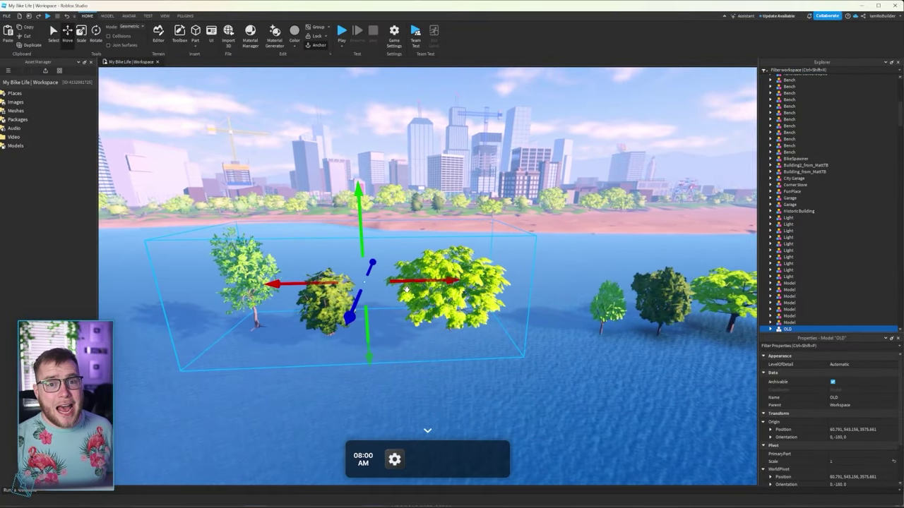
key(d)
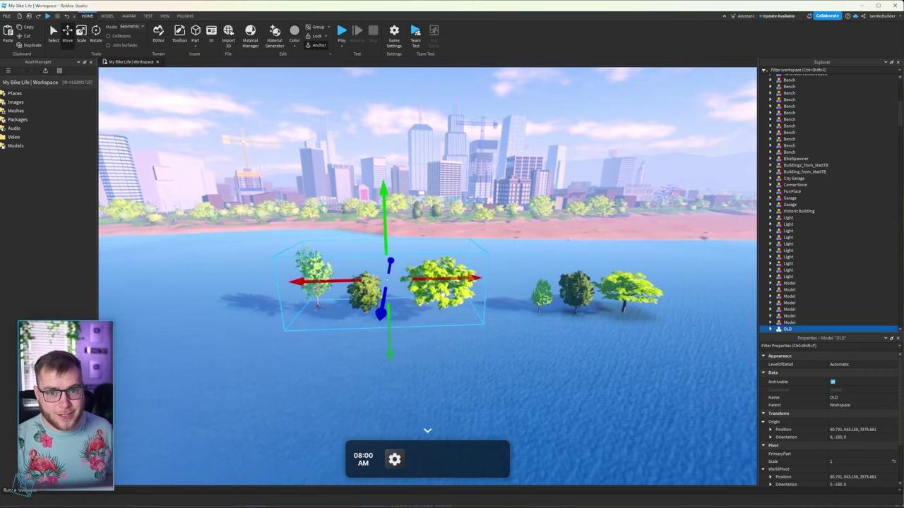
key(Delete)
key(w)
key(s)
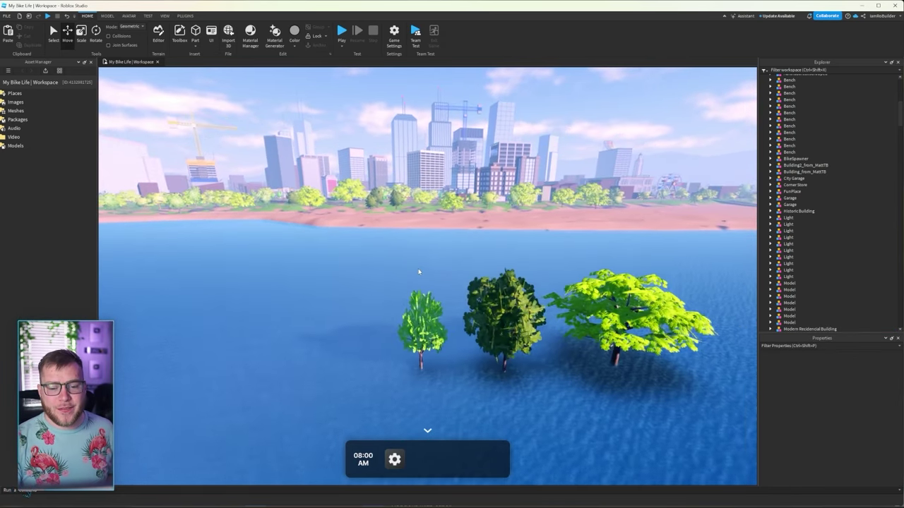
- Survey the trees spread along the shoreline and around the circular city park
mouse_move(418, 268)
right_down()
mouse_move(435, 287)
mouse_move(422, 269)
right_up()
key(w)
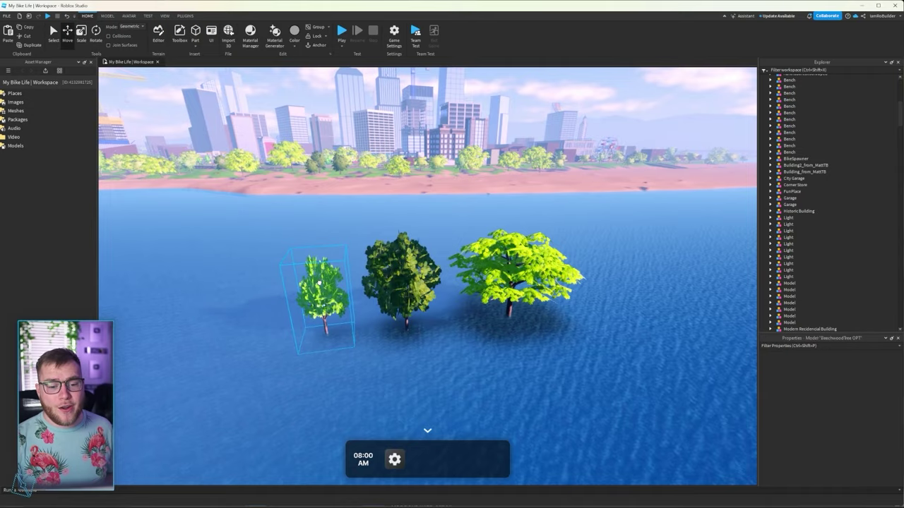
key(w)
mouse_move(358, 252)
right_down()
mouse_move(332, 226)
mouse_move(358, 251)
mouse_move(362, 240)
right_up()
key(w)
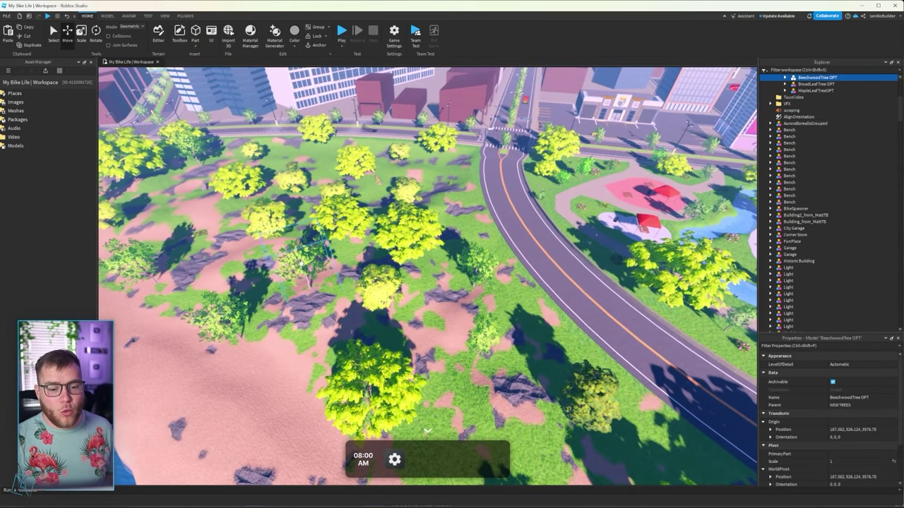
key(s)
right_drag(498, 308, 420, 294)
key(d)
key(w)
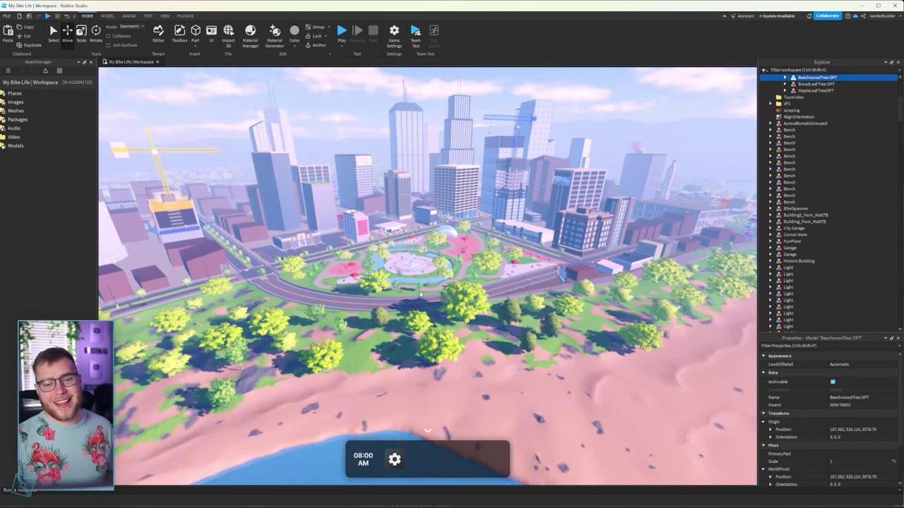
scroll(421, 295, up, 4)
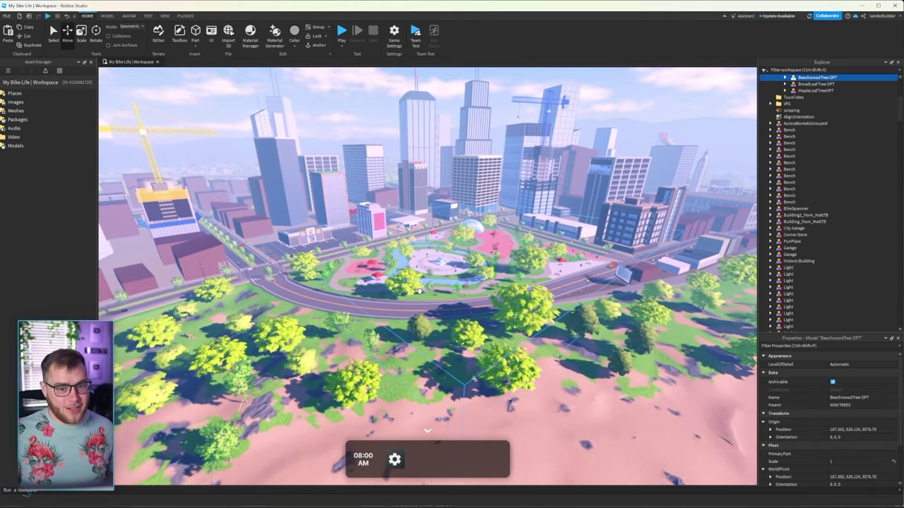
scroll(421, 291, up, 6)
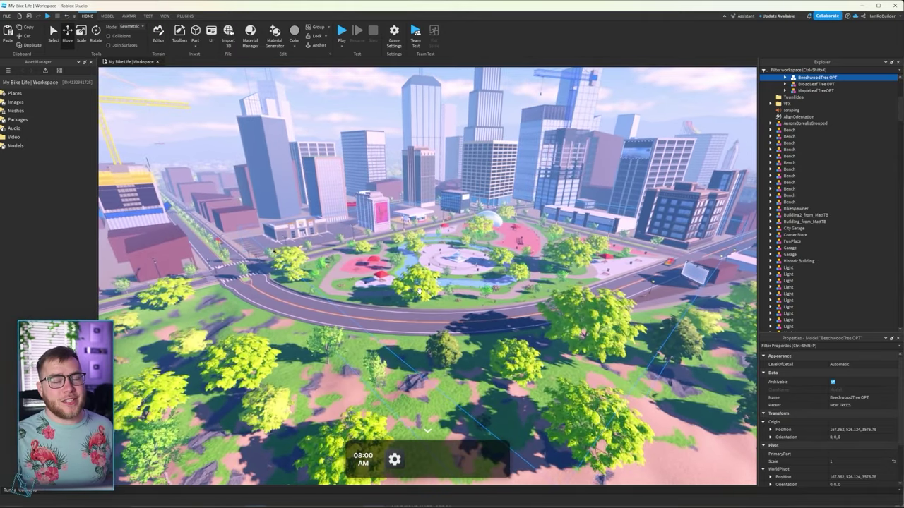
scroll(418, 289, up, 8)
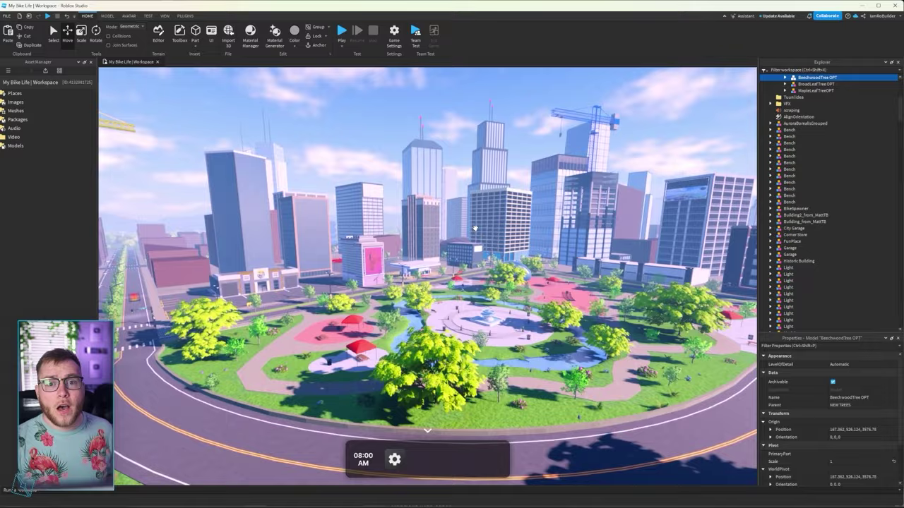
- Select all the parts in the Brick Walls model of the tall brick tower to inspect their shared properties
scroll(474, 228, up, 10)
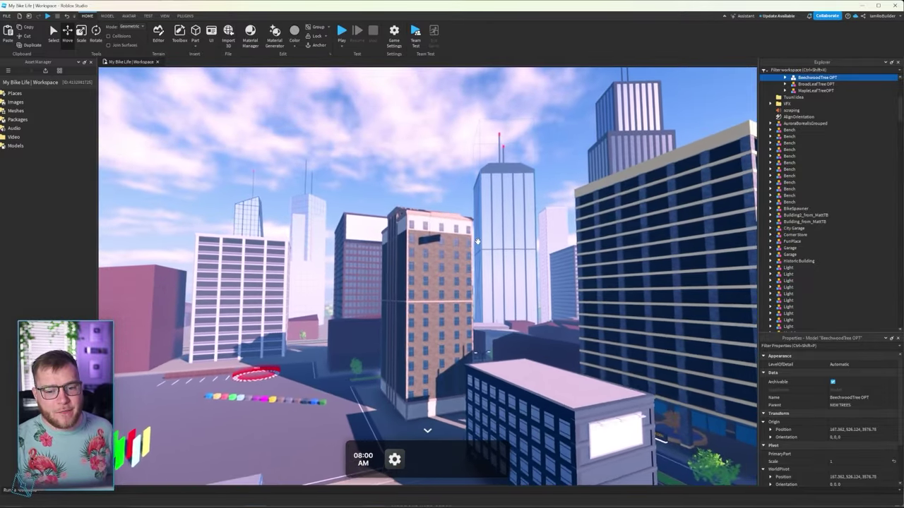
scroll(477, 237, up, 10)
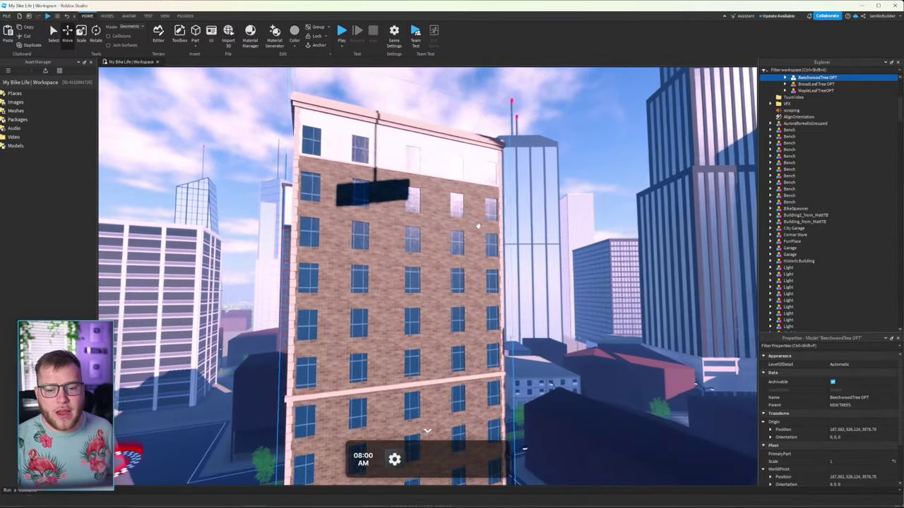
scroll(477, 226, down, 8)
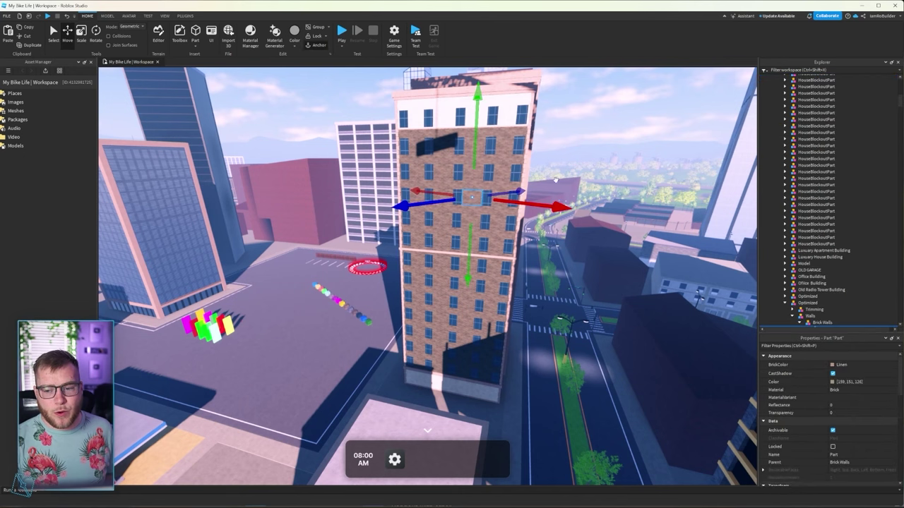
scroll(830, 184, down, 10)
scroll(826, 217, down, 2)
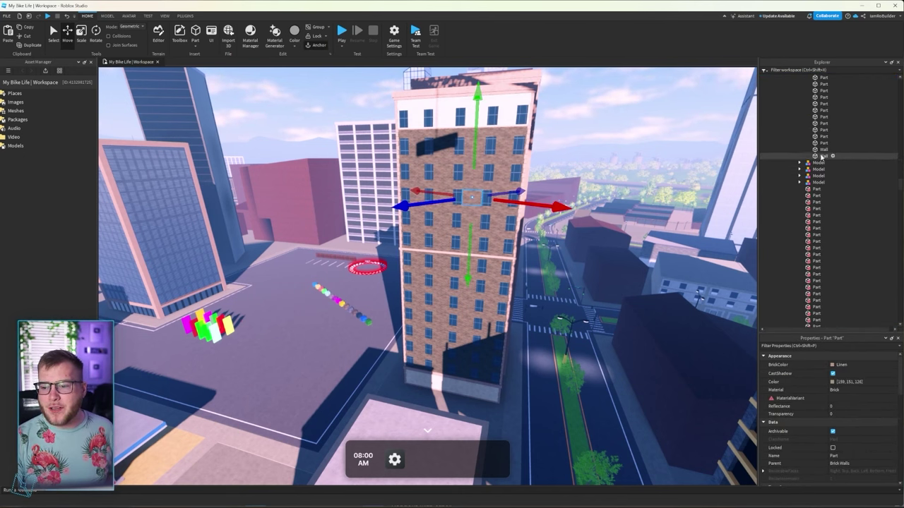
shift+click(821, 156)
scroll(817, 183, down, 5)
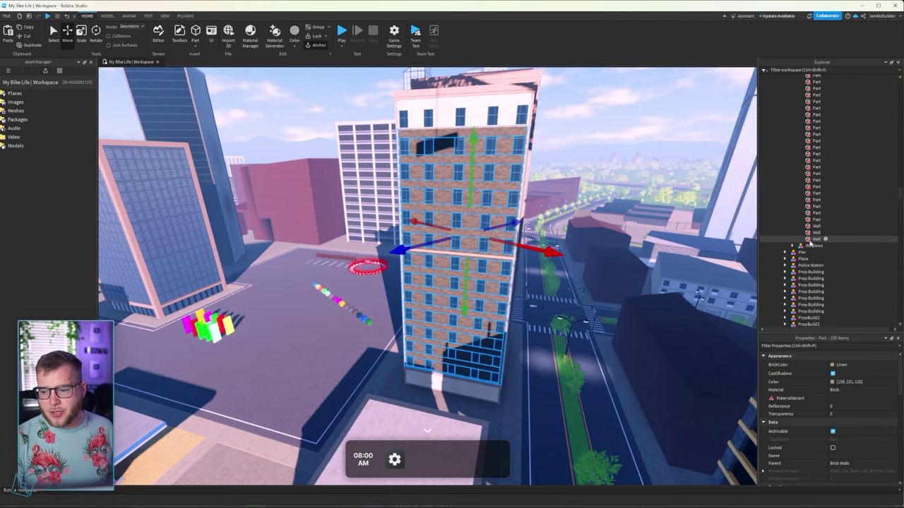
shift+click(810, 241)
scroll(823, 230, up, 8)
right_drag(544, 211, 548, 206)
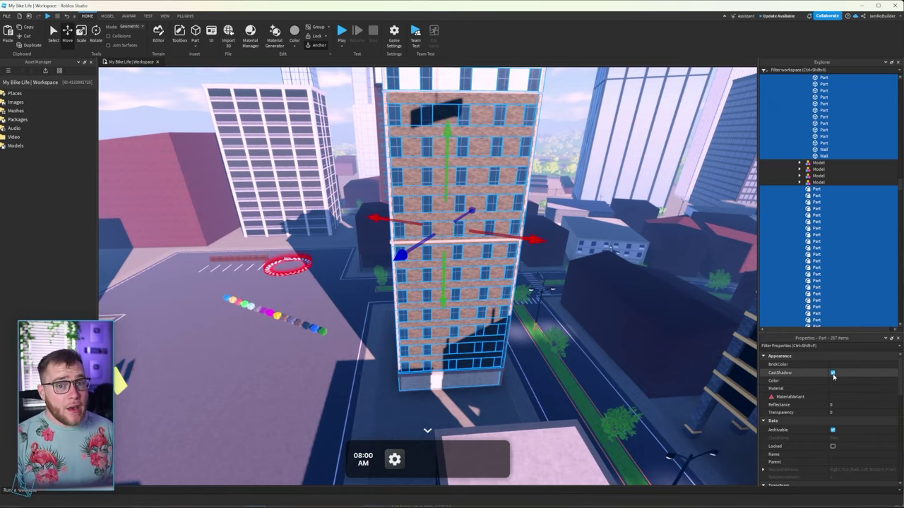
- Check the material of a window part on the brick tower and look over the neighbouring high-rises
right_drag(449, 325, 419, 340)
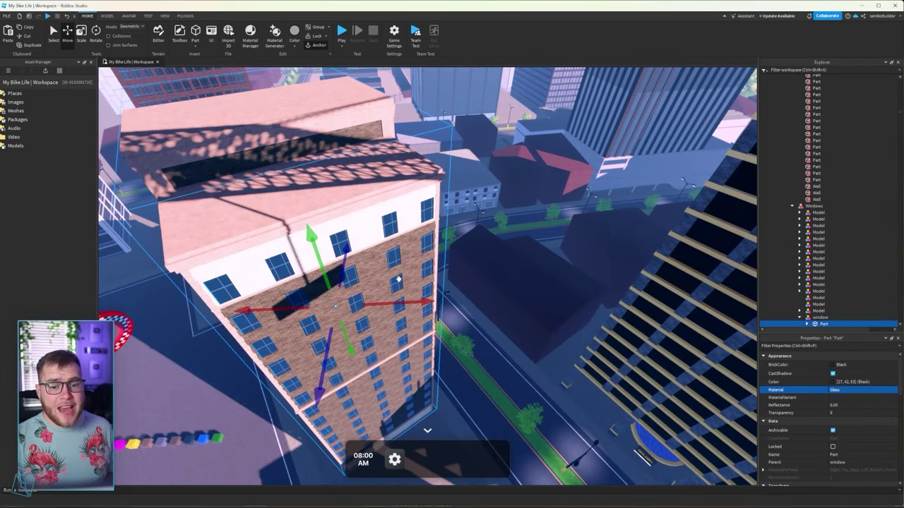
right_drag(396, 281, 377, 318)
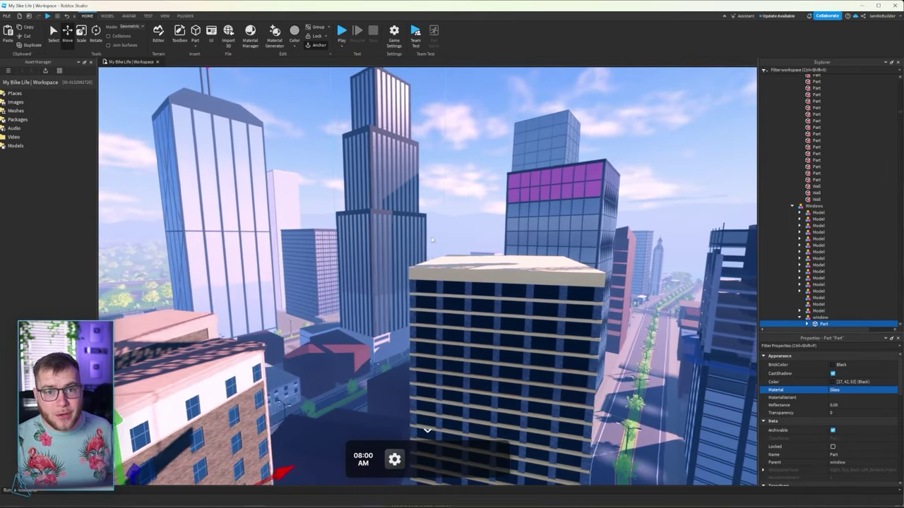
right_drag(433, 240, 307, 253)
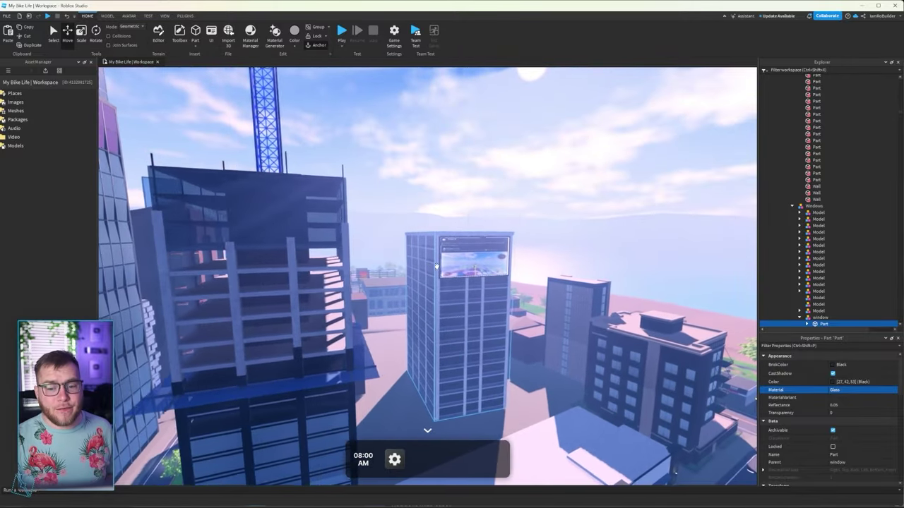
- Survey the city buildings from the Ferris wheel and waterfront street back to the central park
scroll(506, 266, up, 6)
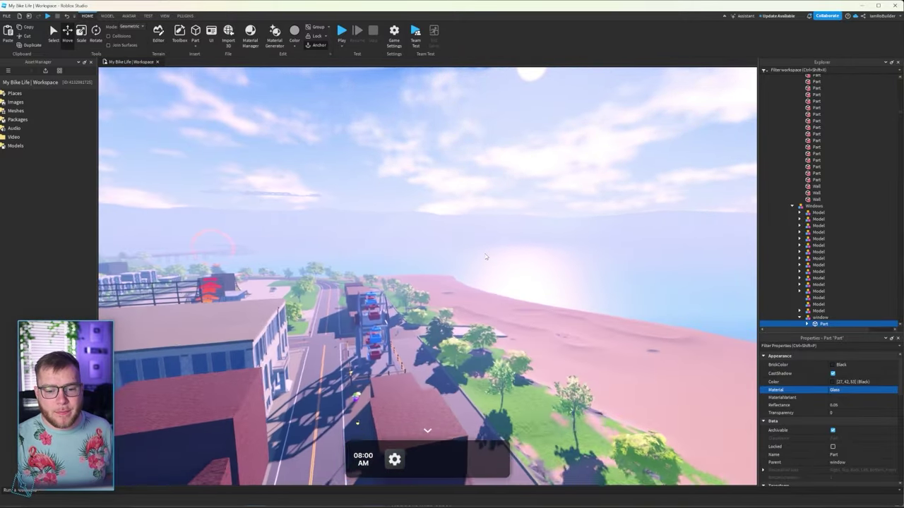
scroll(486, 257, down, 3)
right_drag(486, 257, 477, 251)
scroll(477, 252, down, 6)
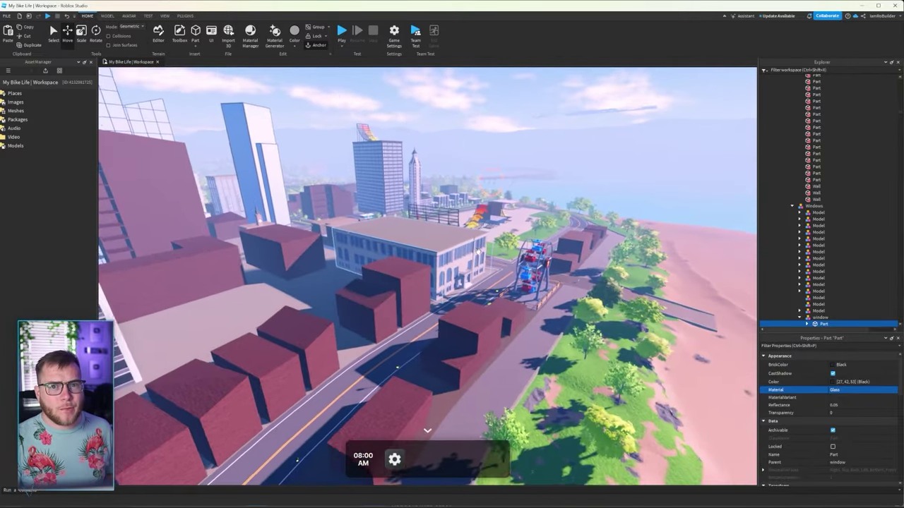
scroll(478, 252, down, 10)
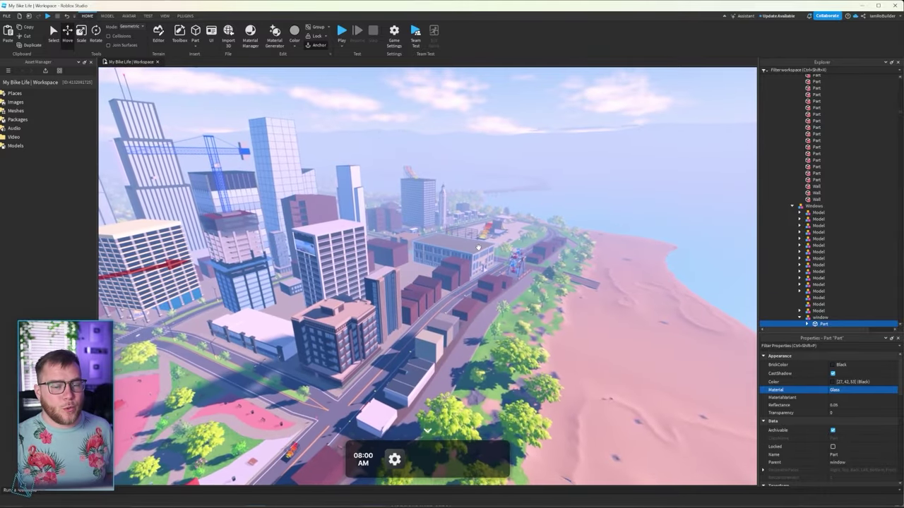
right_drag(477, 252, 476, 248)
scroll(478, 247, down, 4)
scroll(335, 295, up, 4)
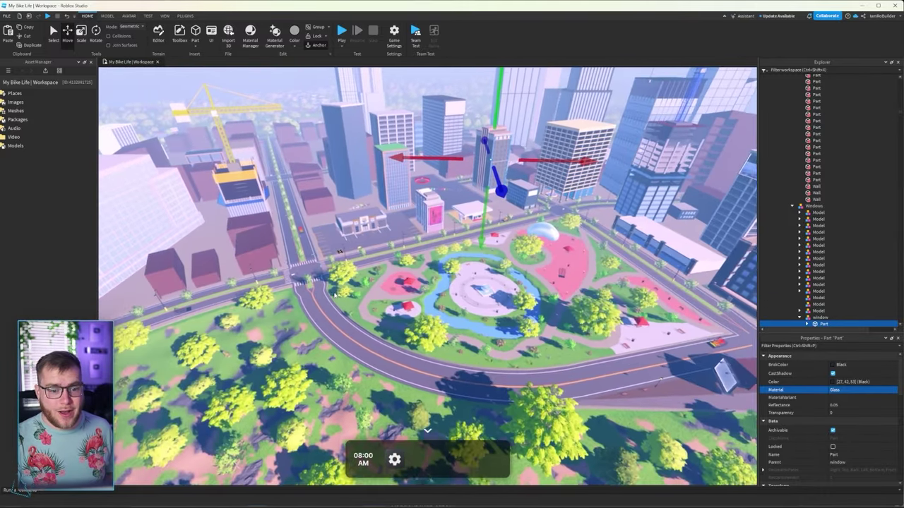
scroll(336, 295, up, 5)
right_drag(335, 295, 383, 288)
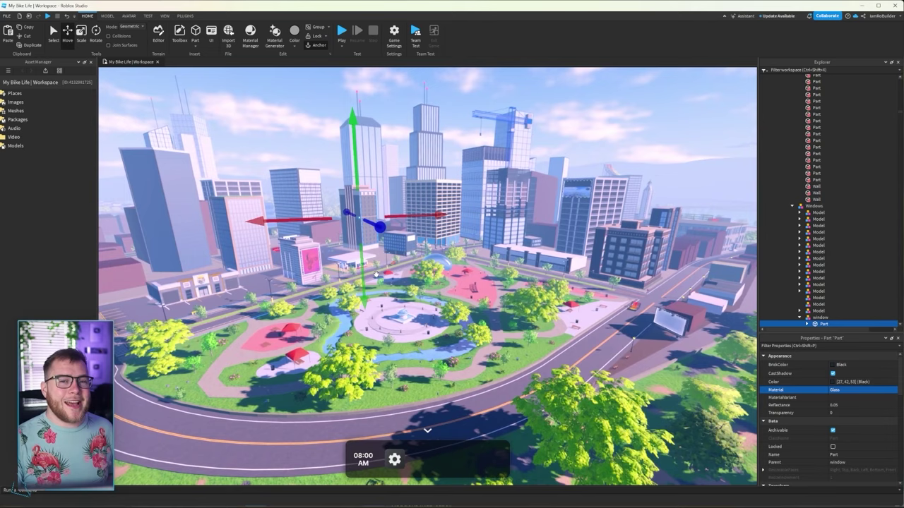
key(a)
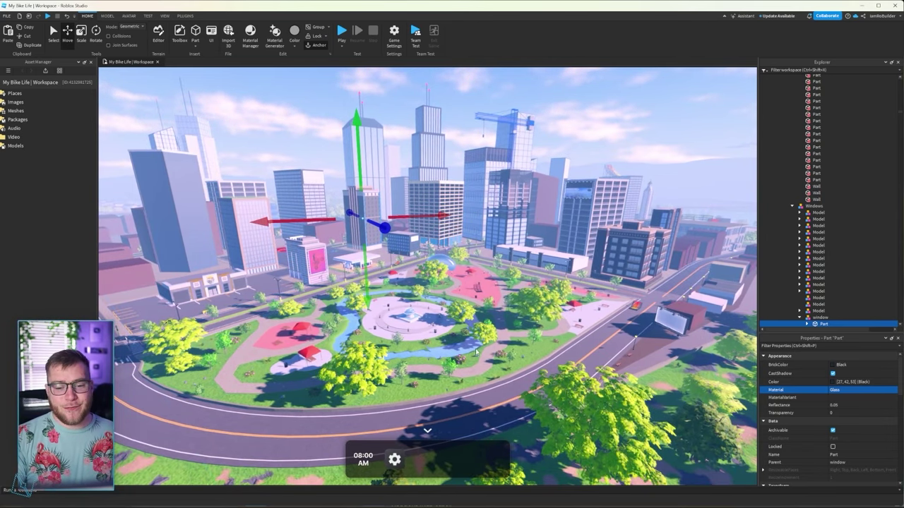
right_drag(479, 345, 478, 346)
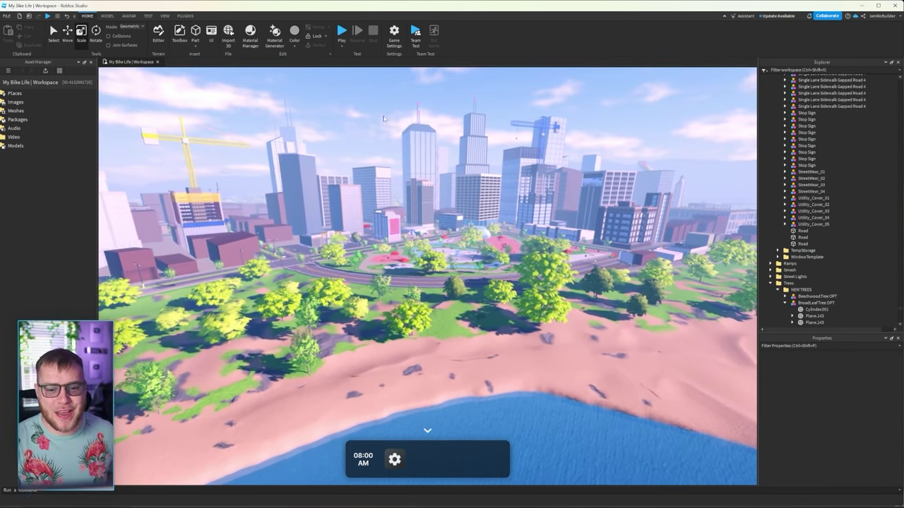
- Examine the density of trees, props and buildings around the park and adjacent streets from above
key(w)
right_drag(387, 283, 362, 275)
key(w)
right_drag(415, 290, 415, 297)
key(s)
key(s)
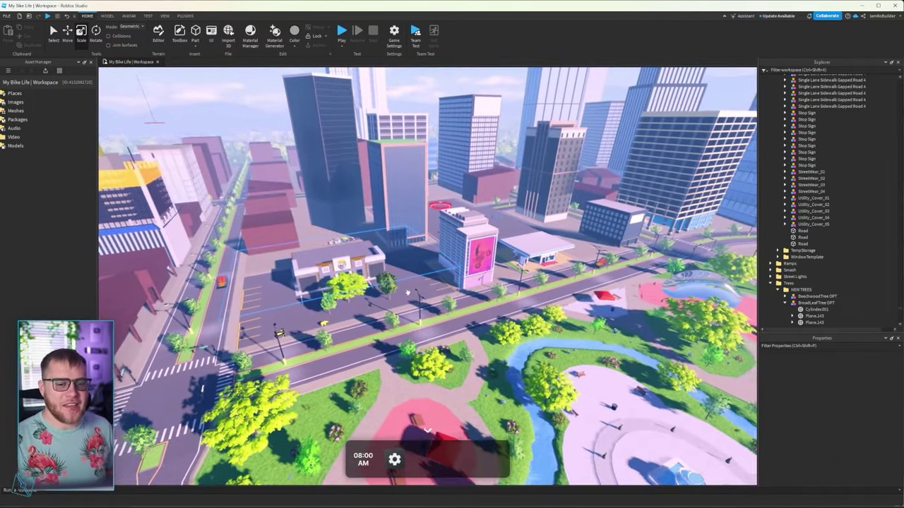
key(s)
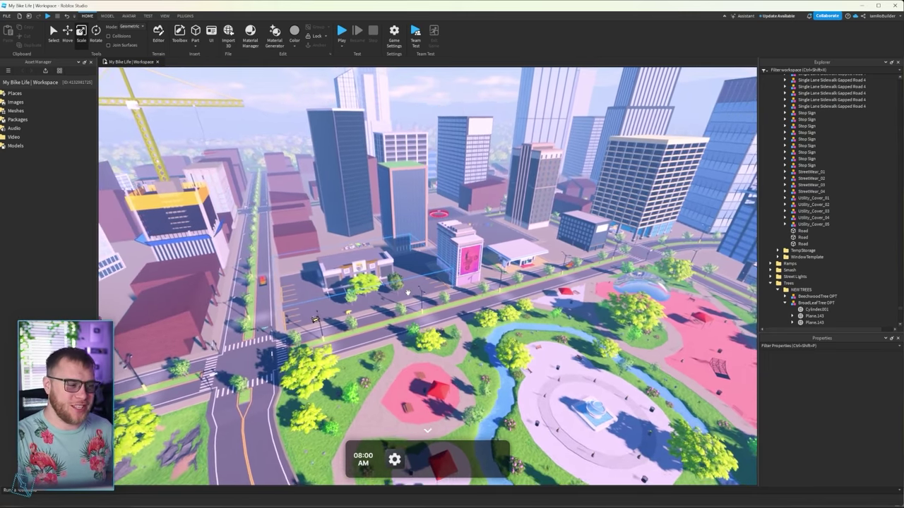
key(s)
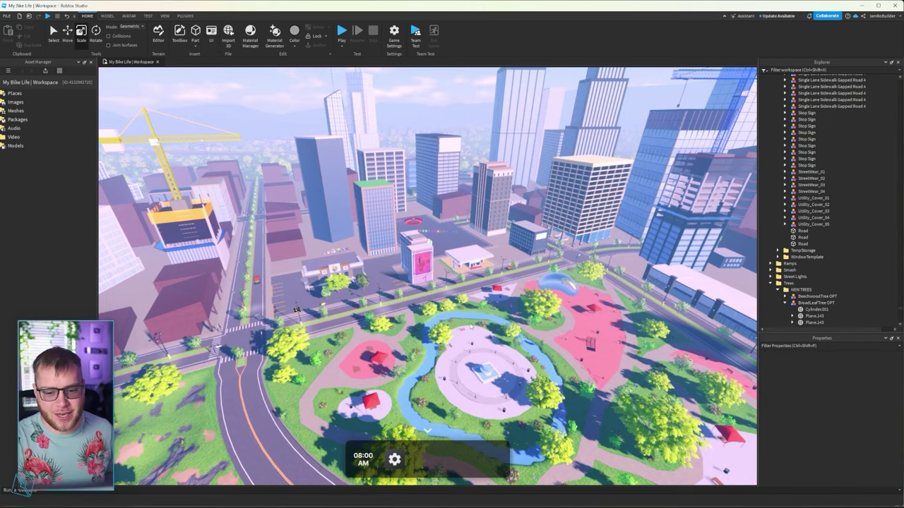
- View the whole city island from far away and examine the tree-covered land beyond the highway
right_drag(471, 326, 487, 457)
key(s)
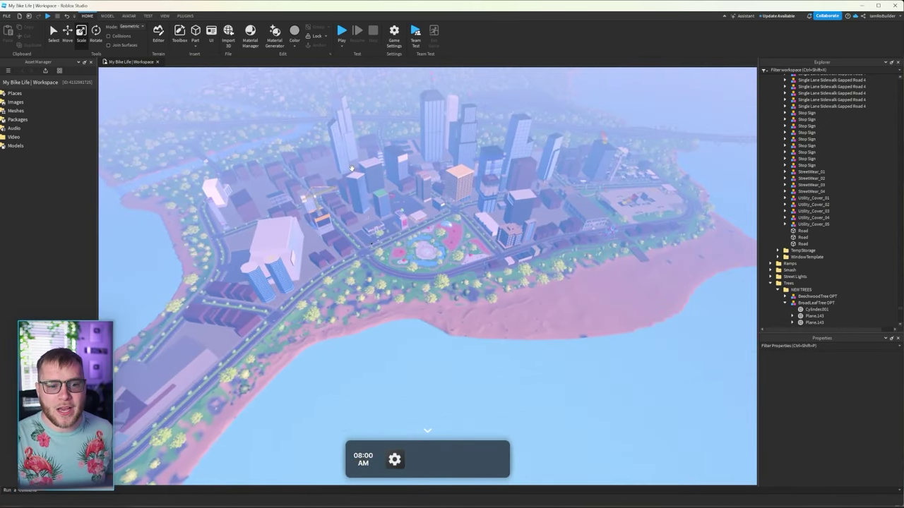
right_drag(351, 169, 361, 157)
key(w)
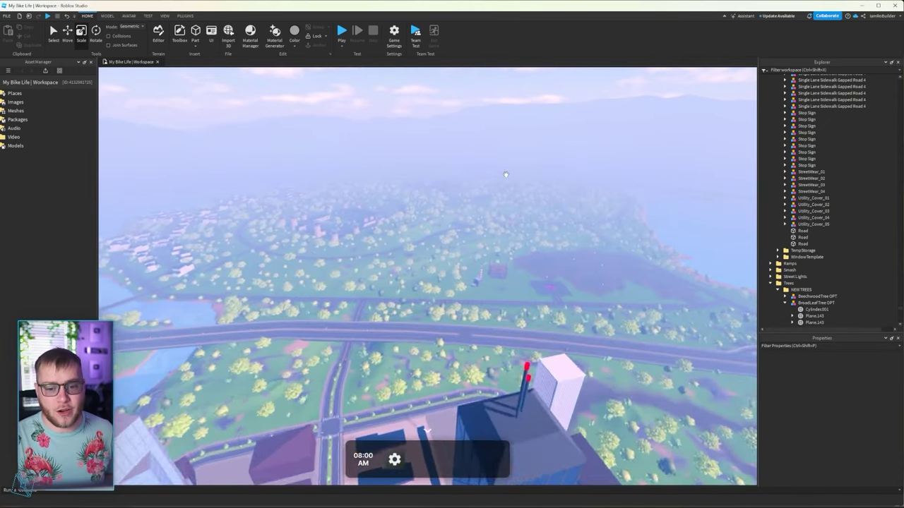
- Examine the tree coverage around the race track, the countryside beyond the highway and the city's coastal strip
key(w)
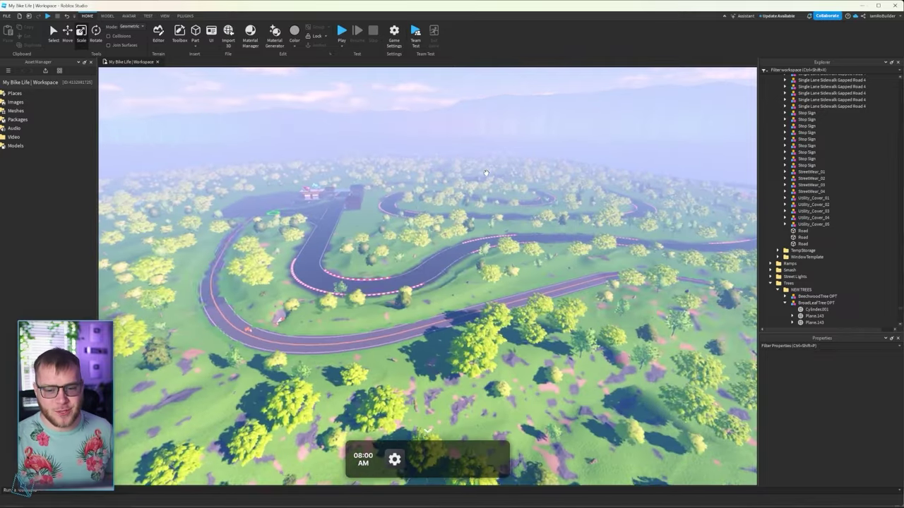
right_drag(490, 173, 467, 178)
key(w)
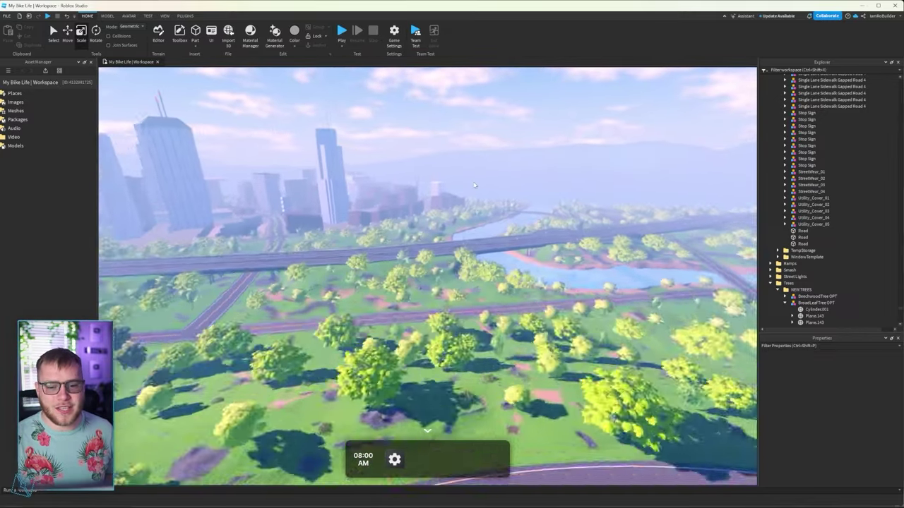
key(w)
key(w)
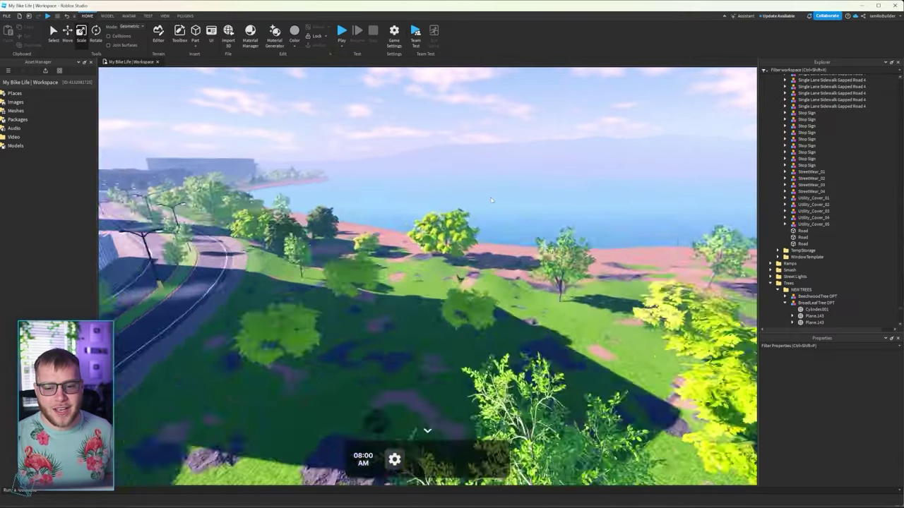
key(w)
right_drag(488, 200, 486, 199)
key(w)
key(s)
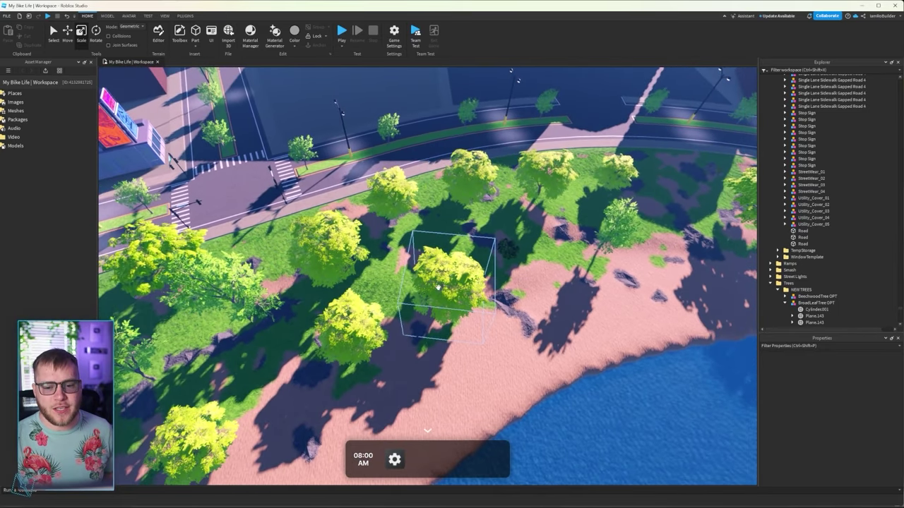
- Survey the trees along the curved waterfront and beach, ending at the road beside the central park
key(s)
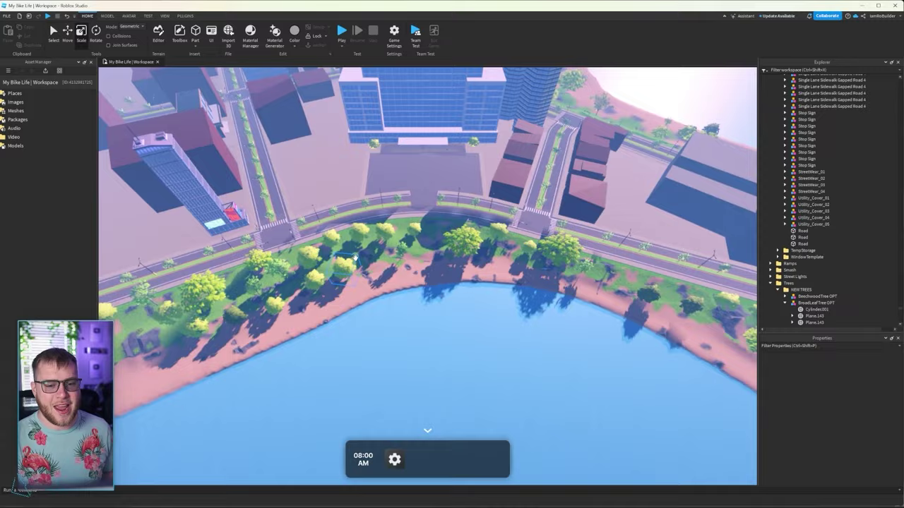
key(s)
right_drag(355, 257, 377, 258)
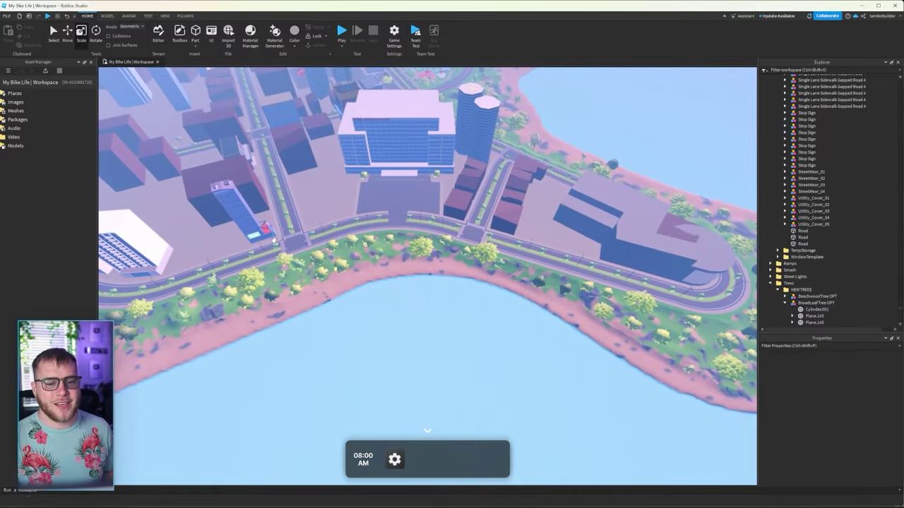
key(w)
right_drag(474, 247, 474, 246)
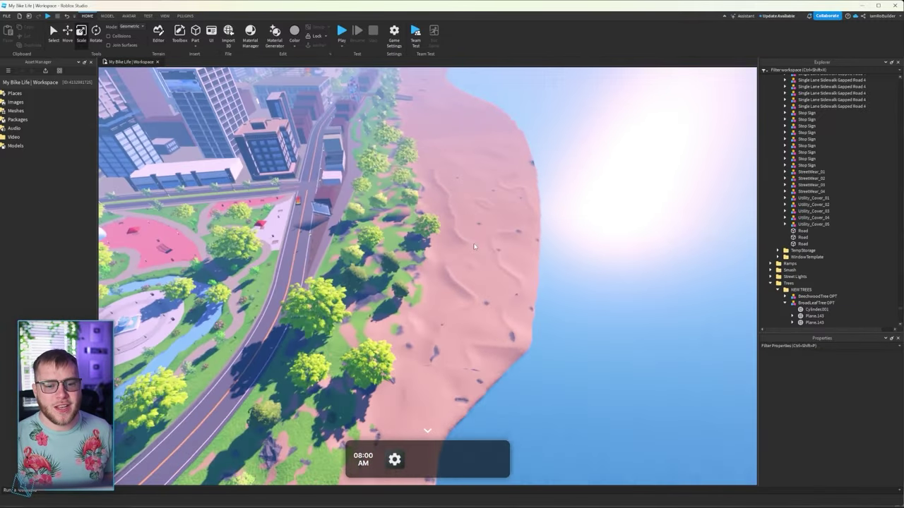
key(w)
right_drag(474, 247, 473, 244)
key(w)
key(s)
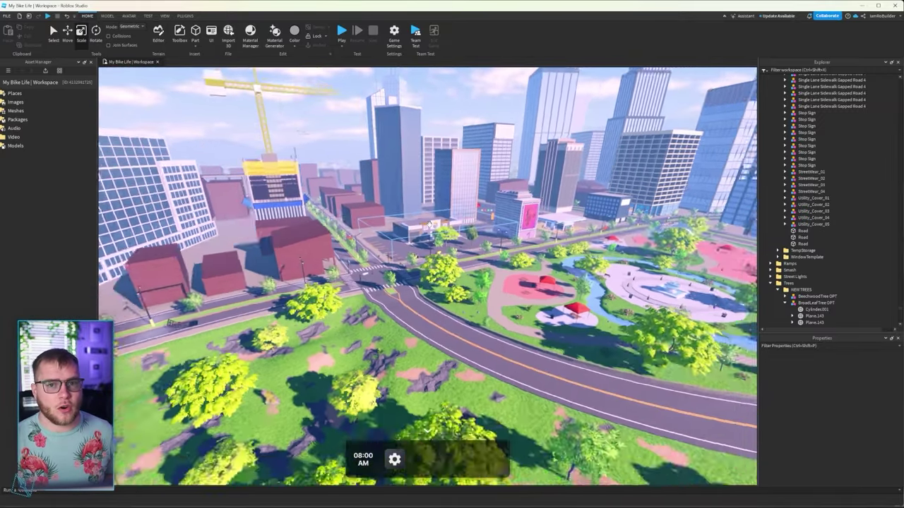
- Run the command script that swaps old trees such as MapleLeafTreeVar01 for NEW TREES clones like MapleLeafTreeOPT at the same pivot and parent
scroll(428, 219, down, 8)
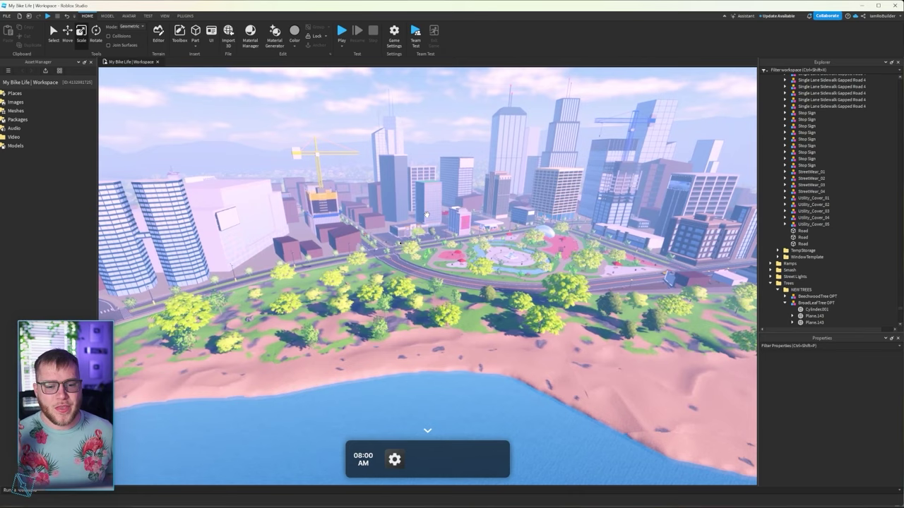
key(s)
key(d)
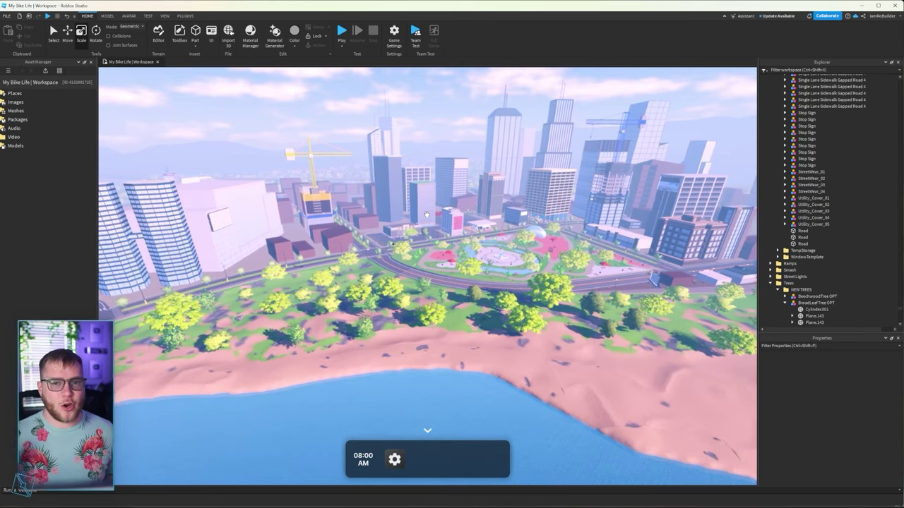
key(d)
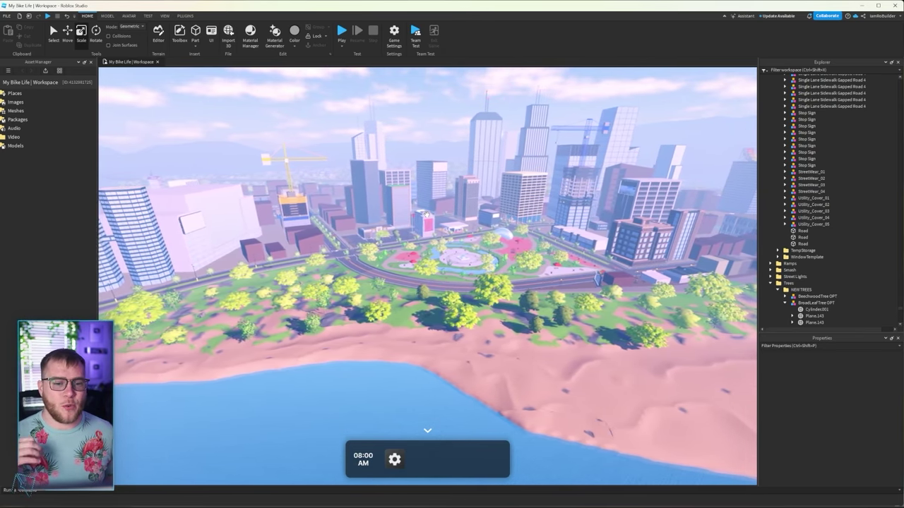
key(d)
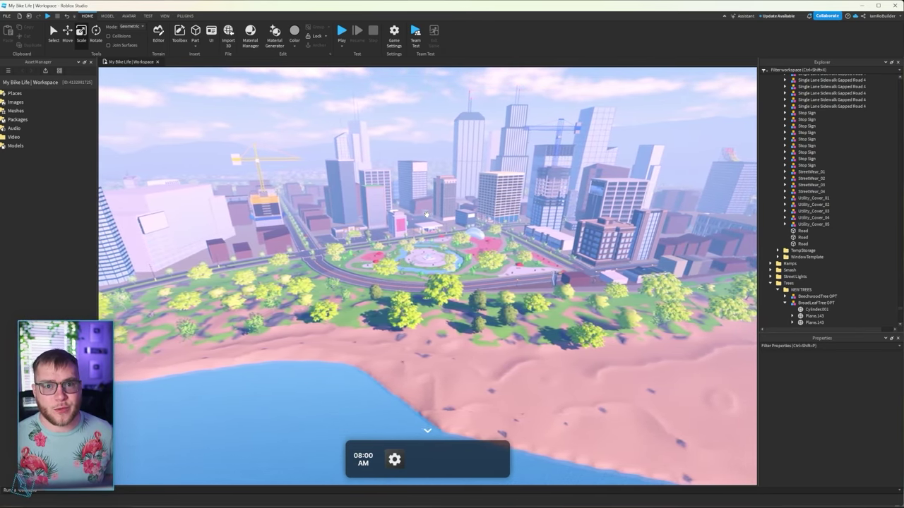
key(w)
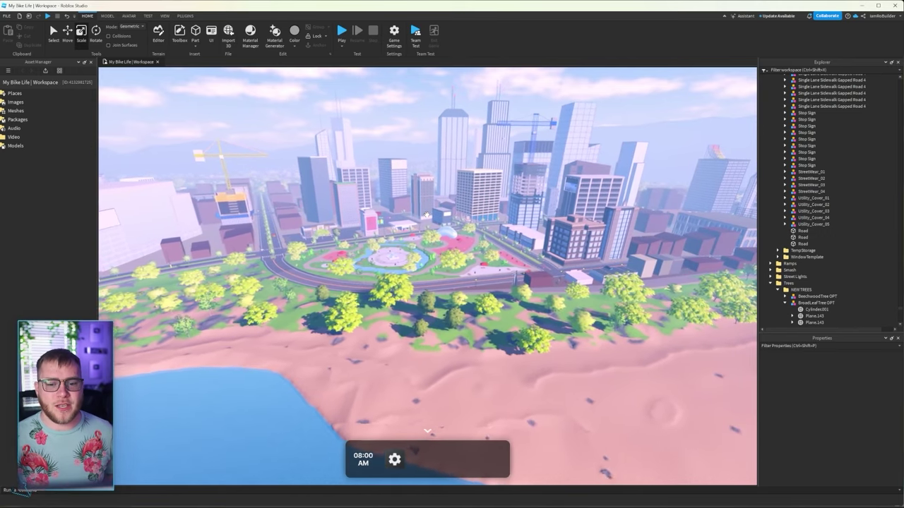
key(w)
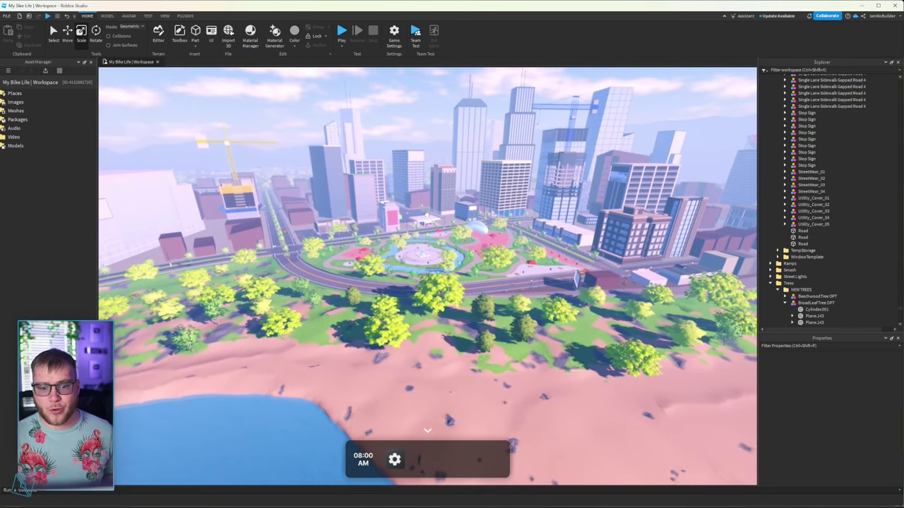
key(w)
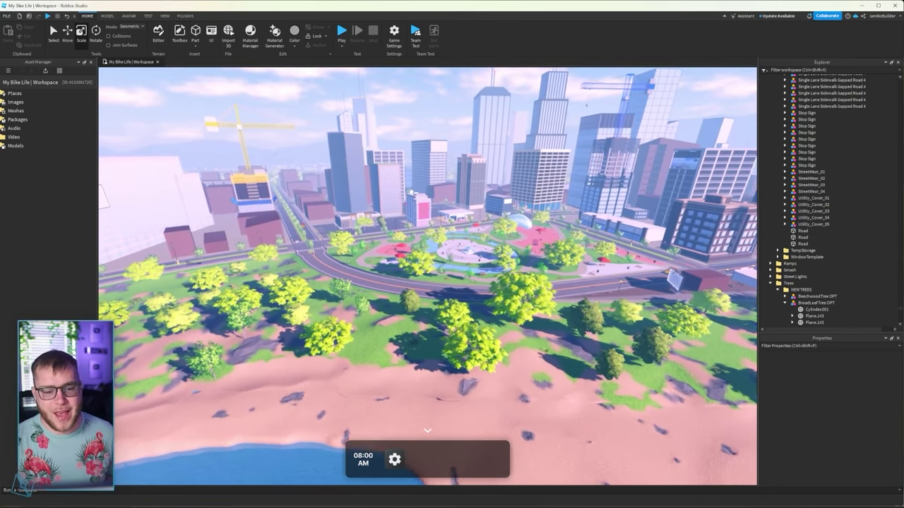
key(w)
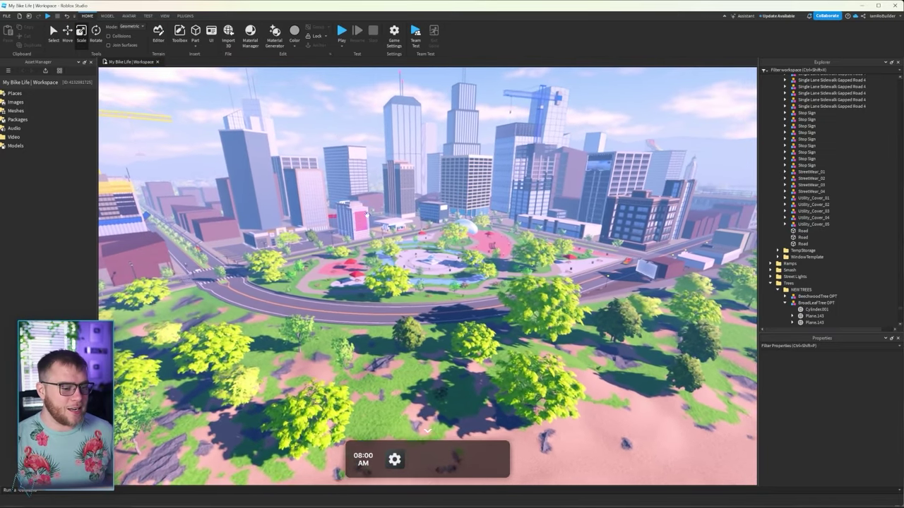
key(ctrl+v)
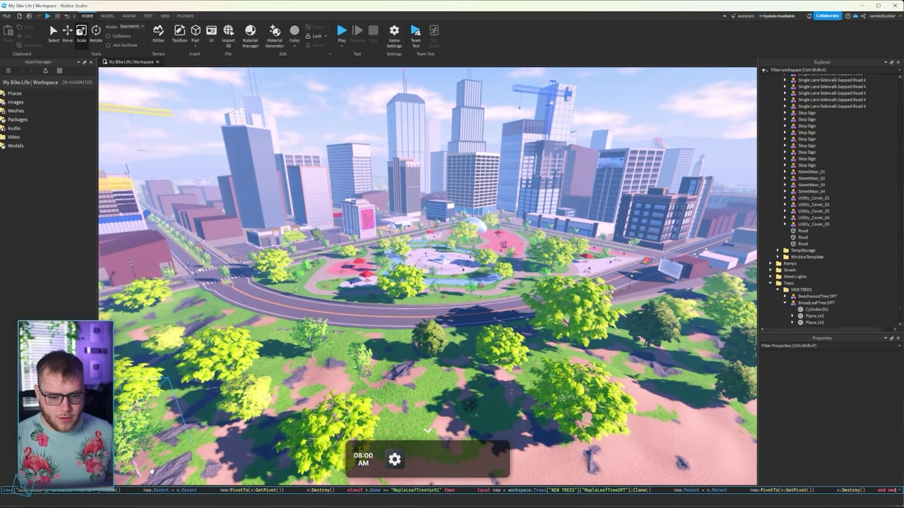
key(Return)
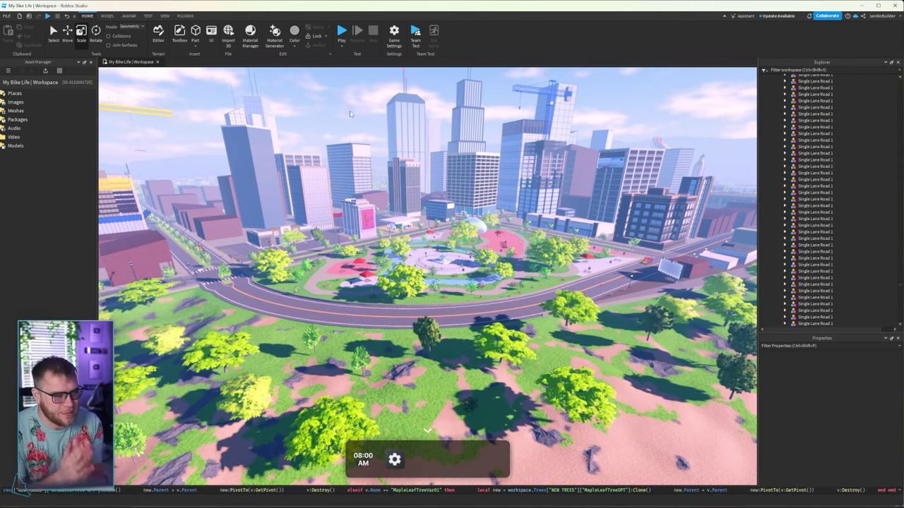
- Inspect the replaced trees along the beach and around the waterfront buildings
right_drag(442, 244, 442, 243)
key(w)
key(w)
key(s)
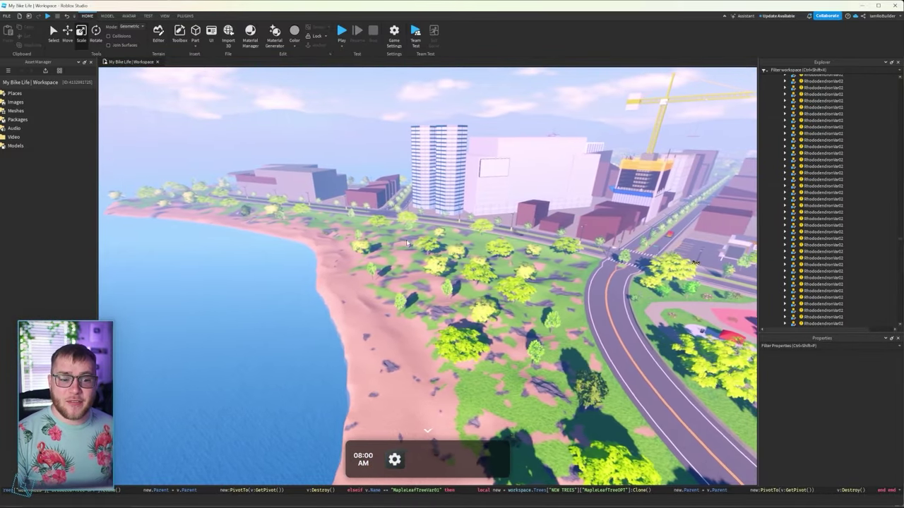
right_drag(403, 219, 403, 219)
key(w)
key(w)
key(s)
key(w)
key(w)
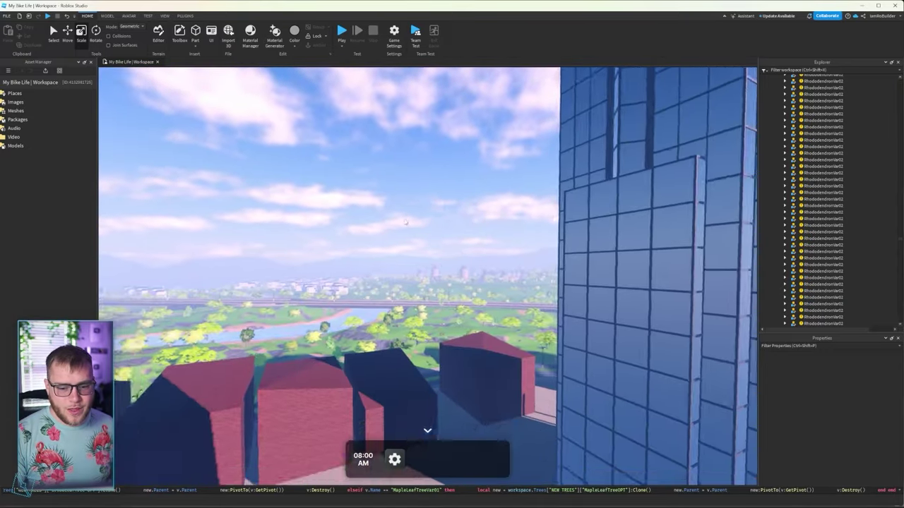
- Examine the replaced trees in the countryside around the highway, houses and prison
key(w)
right_drag(403, 262, 402, 262)
key(w)
key(w)
key(s)
key(s)
key(w)
scroll(402, 262, up, 10)
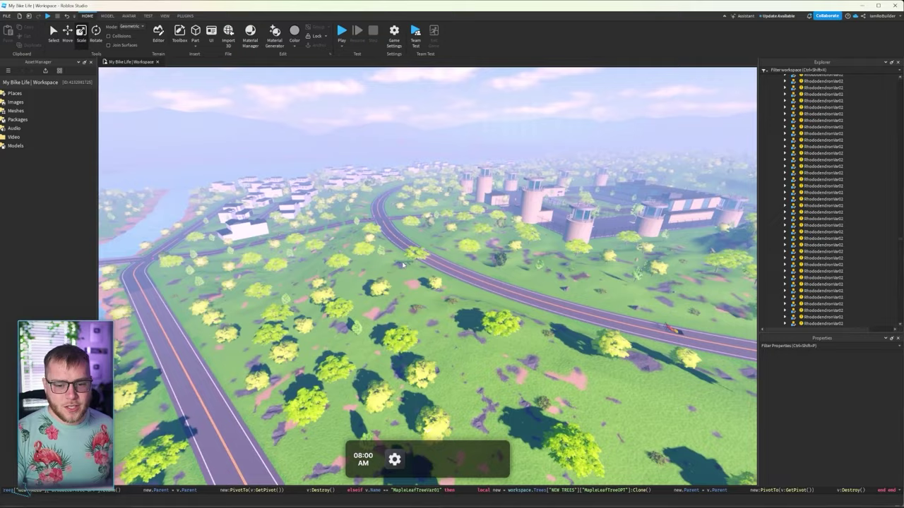
- Select a median tree on the road beside the fenced building and locate it in the City Trees folder
right_drag(403, 263, 431, 254)
key(w)
key(w)
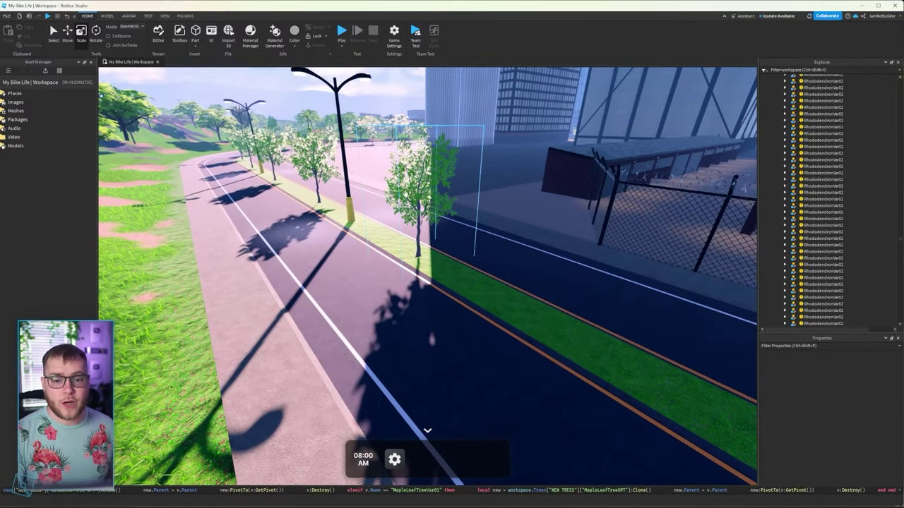
click(423, 191)
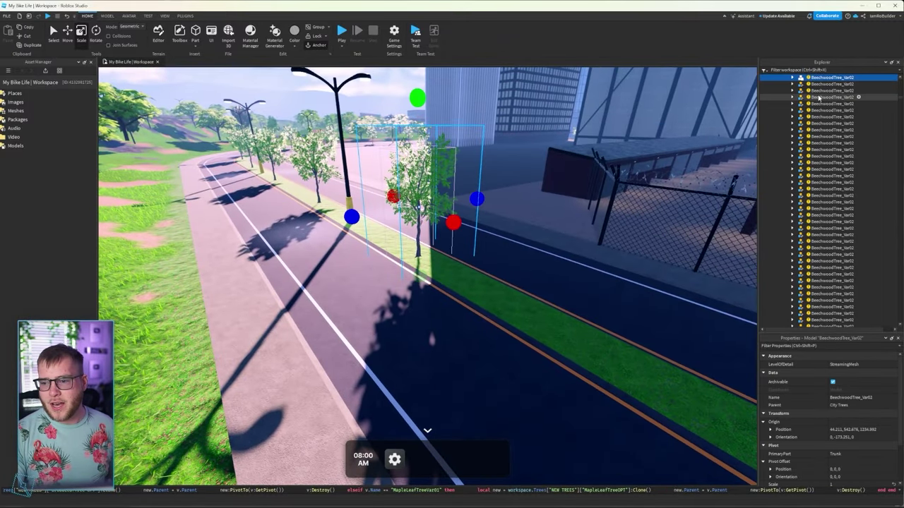
scroll(819, 98, up, 3)
scroll(446, 240, down, 5)
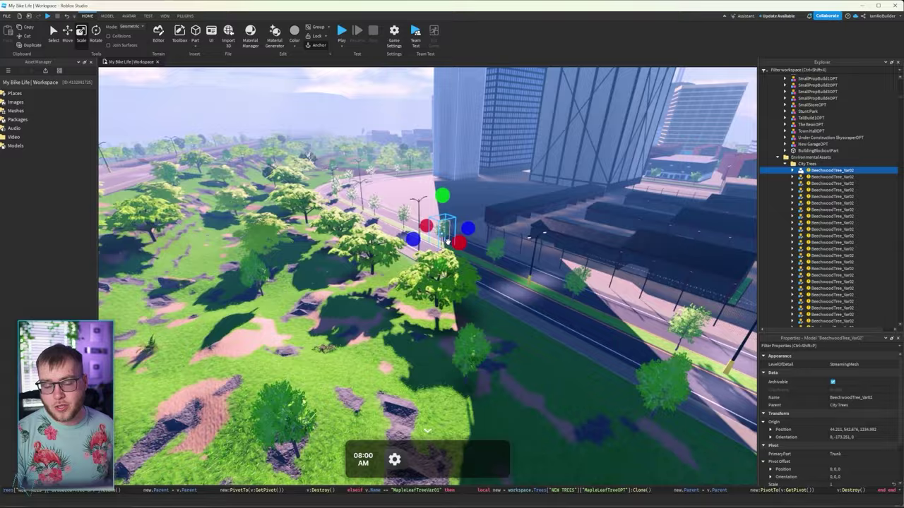
- Review the trees around the central park and beach from above and up close, clearing the tree selection
key(w)
right_drag(446, 240, 368, 298)
key(w)
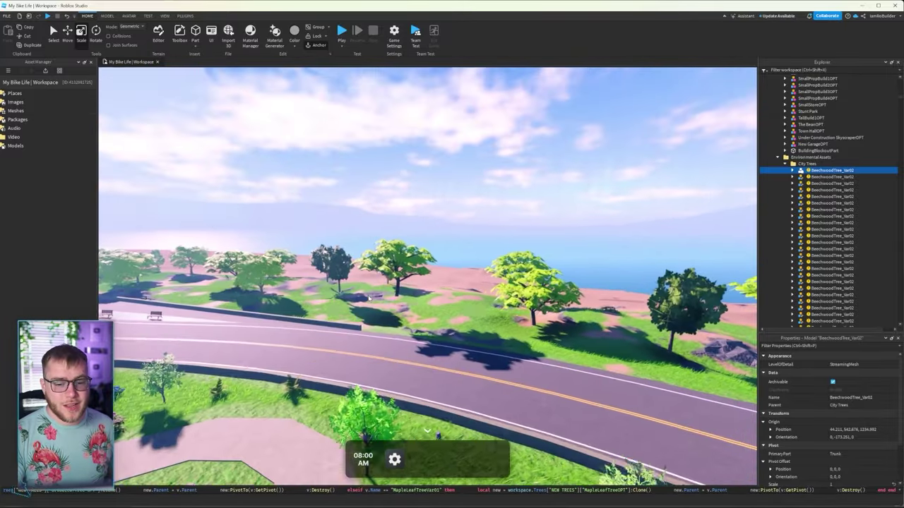
key(w)
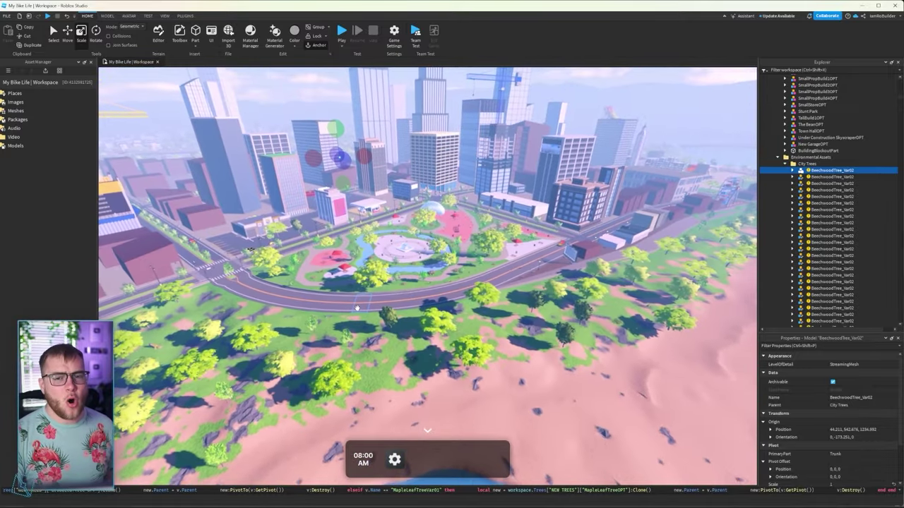
right_drag(586, 156, 622, 126)
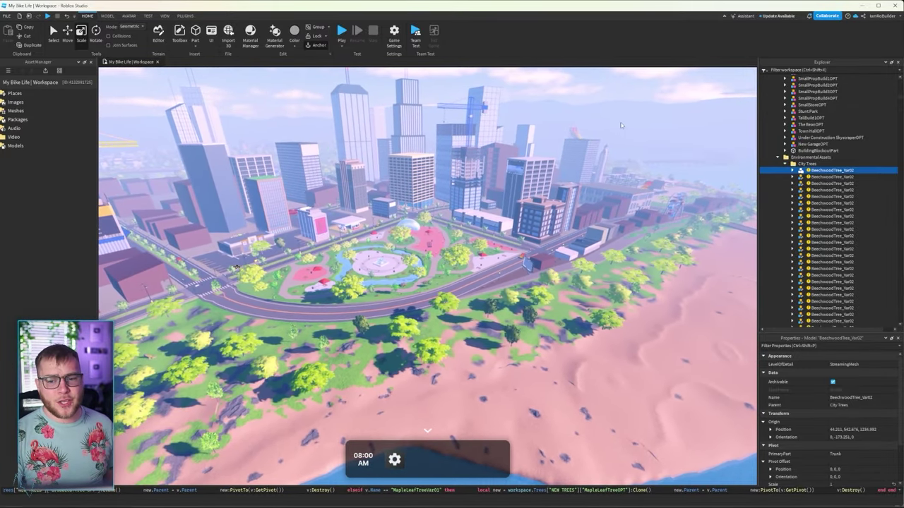
click(621, 126)
right_drag(417, 247, 380, 276)
key(w)
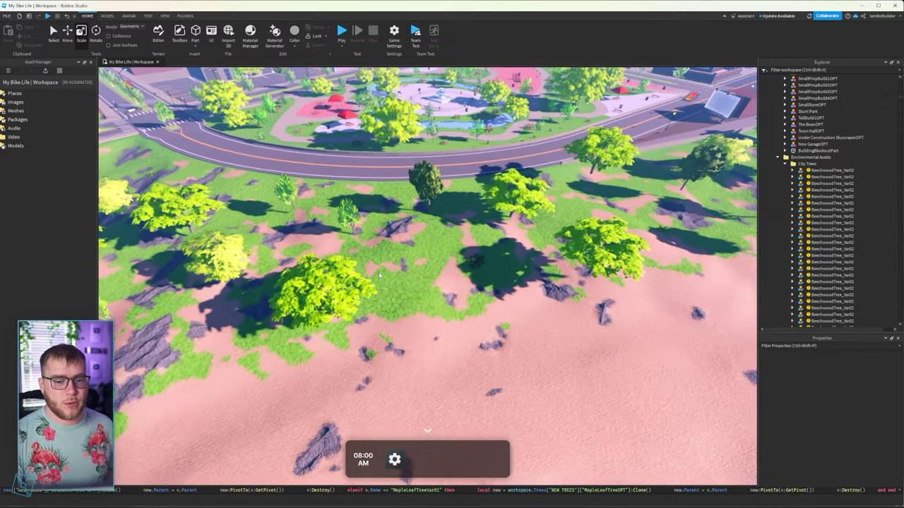
key(w)
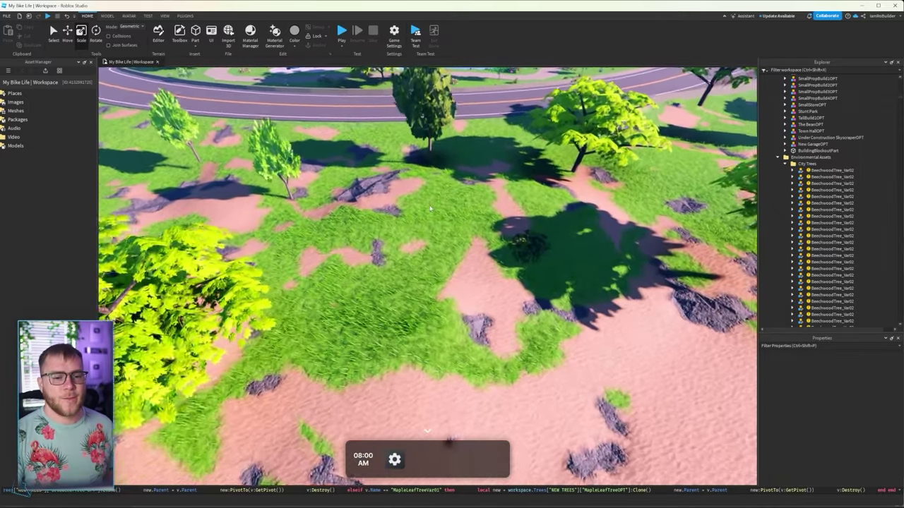
right_drag(431, 209, 429, 200)
key(s)
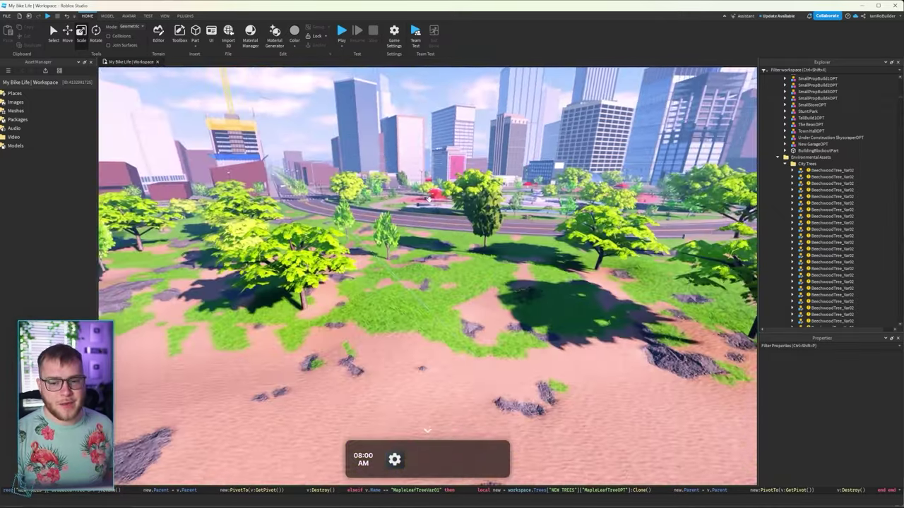
key(w)
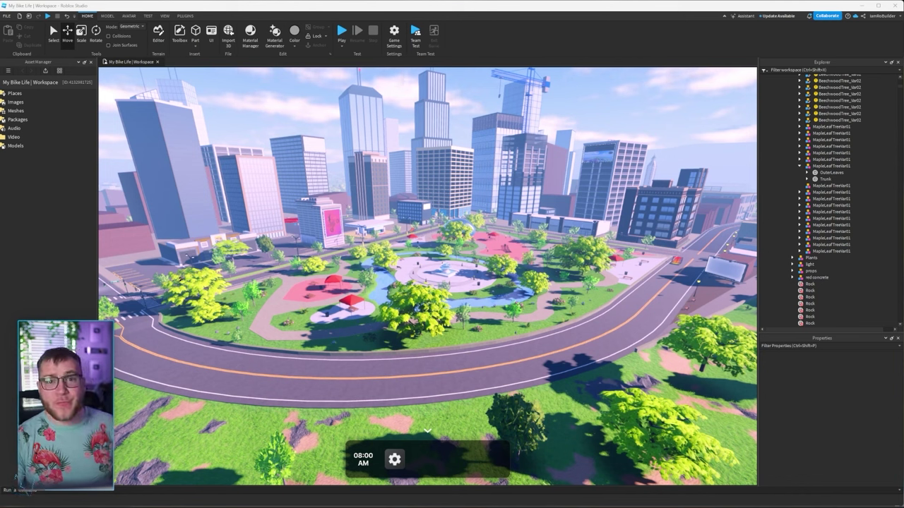
- Run the tree replacement script again to swap the Plaza's remaining Beechwood and MapleLeafTreeVar01 trees for their OPT versions
right_drag(428, 276, 339, 276)
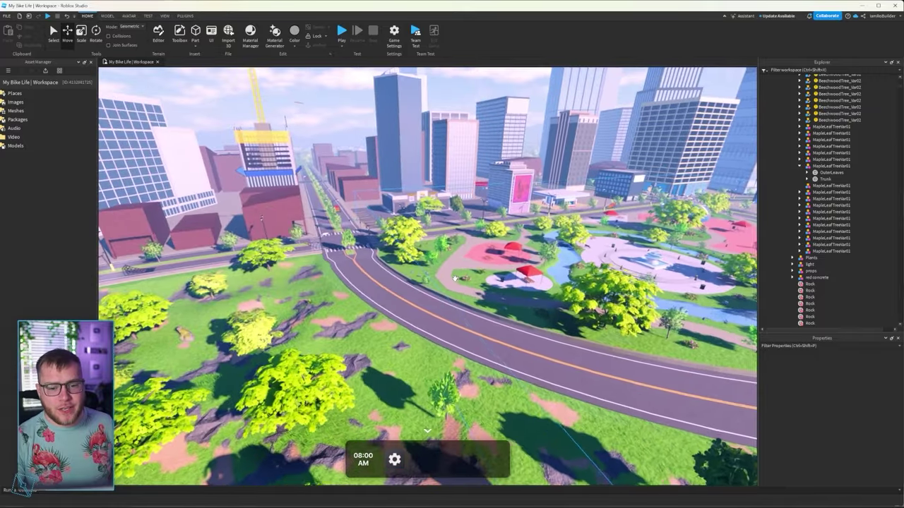
key(w)
key(w)
right_drag(427, 276, 420, 187)
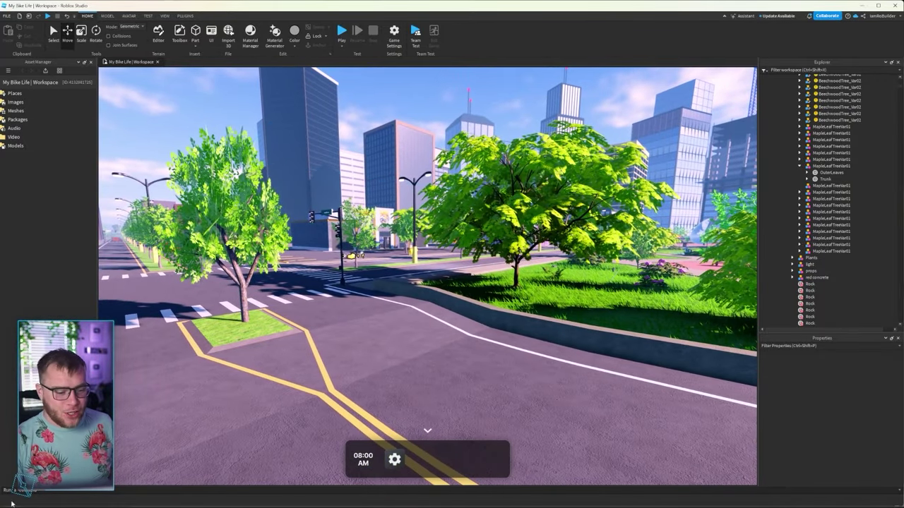
click(51, 490)
key(ctrl+v)
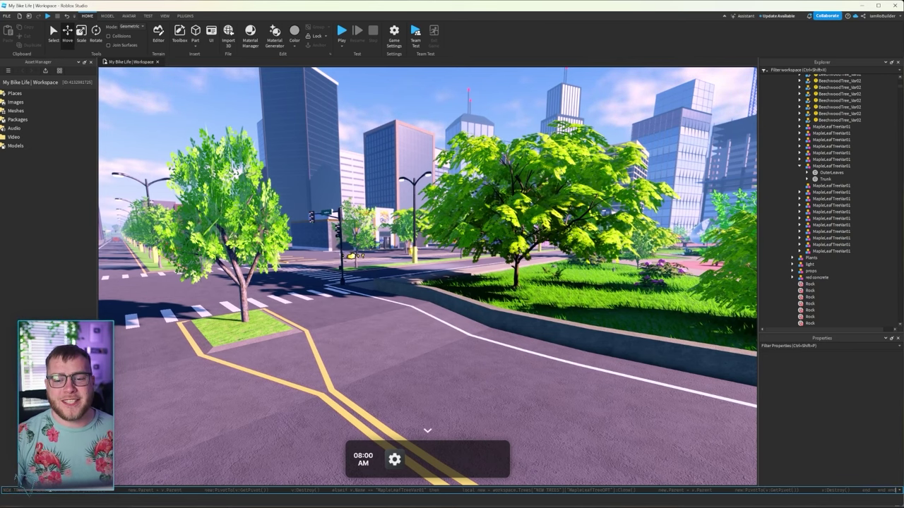
key(Return)
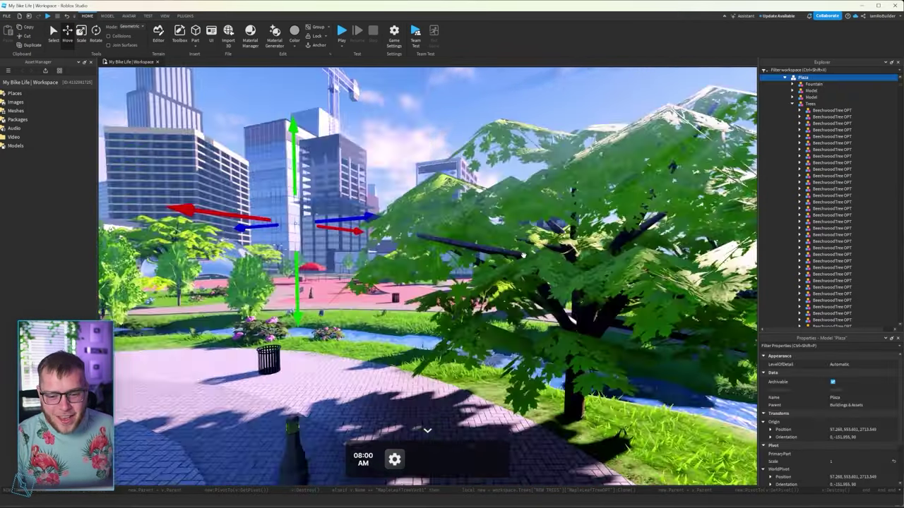
- Examine the replaced trees around the central park, the ring road and the coast from near and far
right_drag(381, 240, 392, 212)
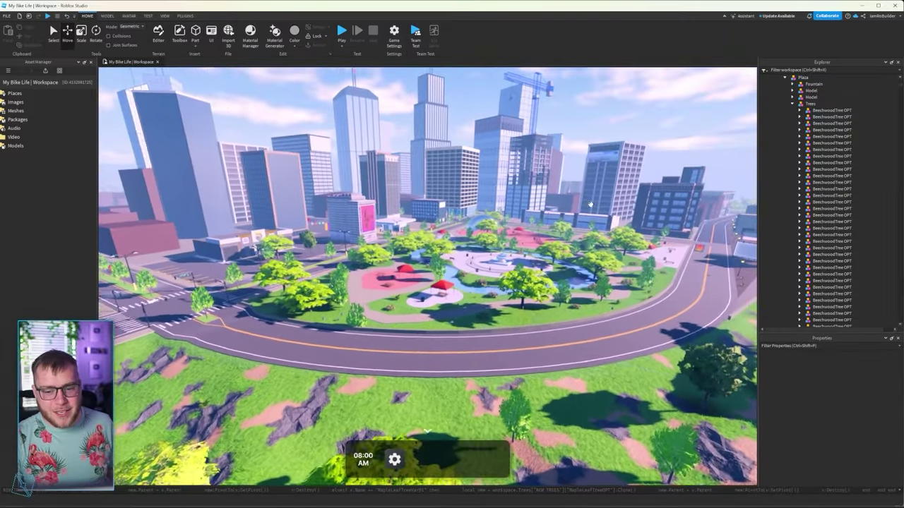
key(w)
right_drag(590, 204, 568, 200)
key(s)
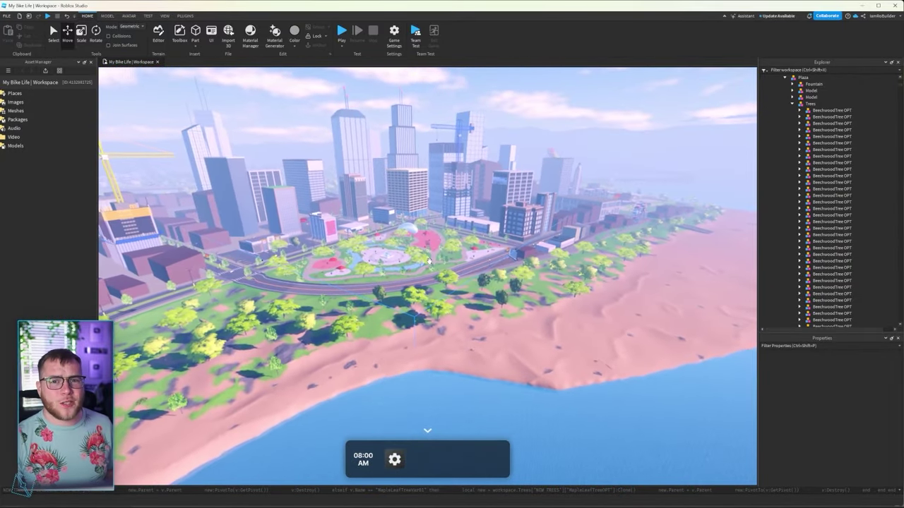
key(w)
right_drag(428, 262, 457, 191)
key(w)
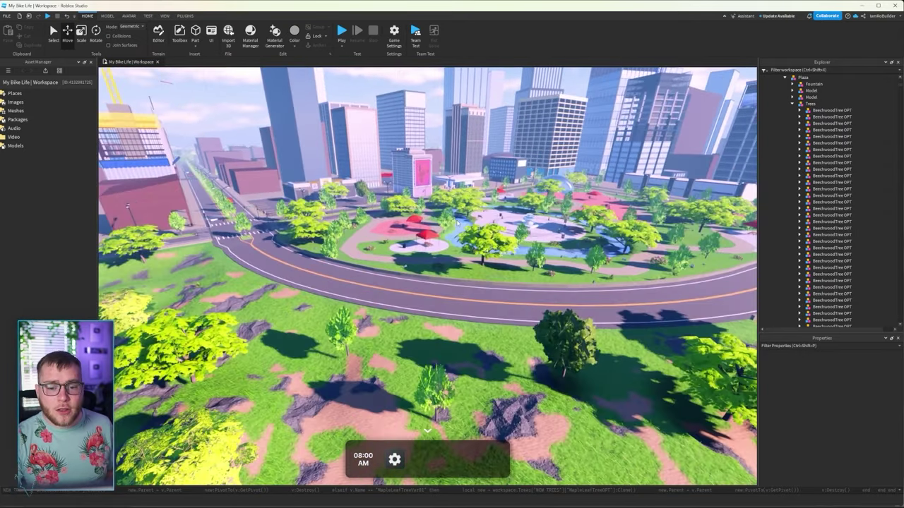
key(s)
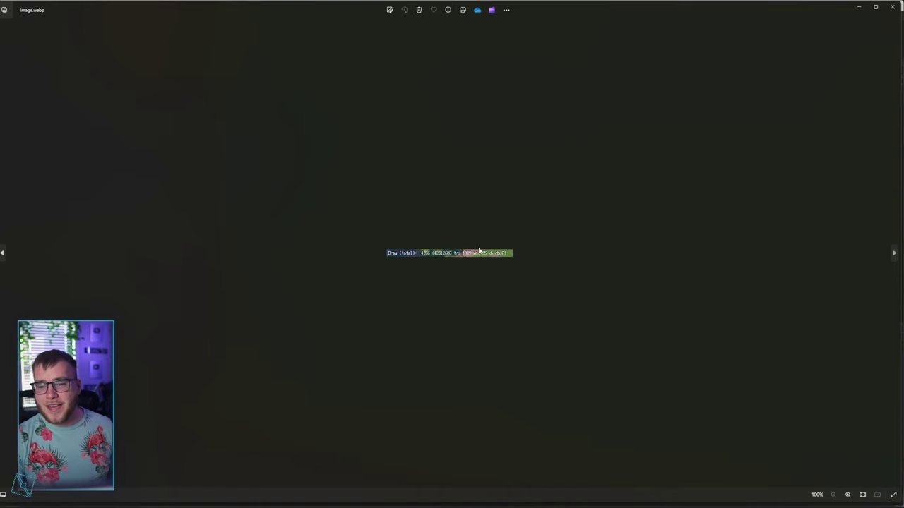
- Read the saved image of the Draw (total) statistics enlarged, close it and bring up the render statistics for the map
scroll(455, 260, up, 5)
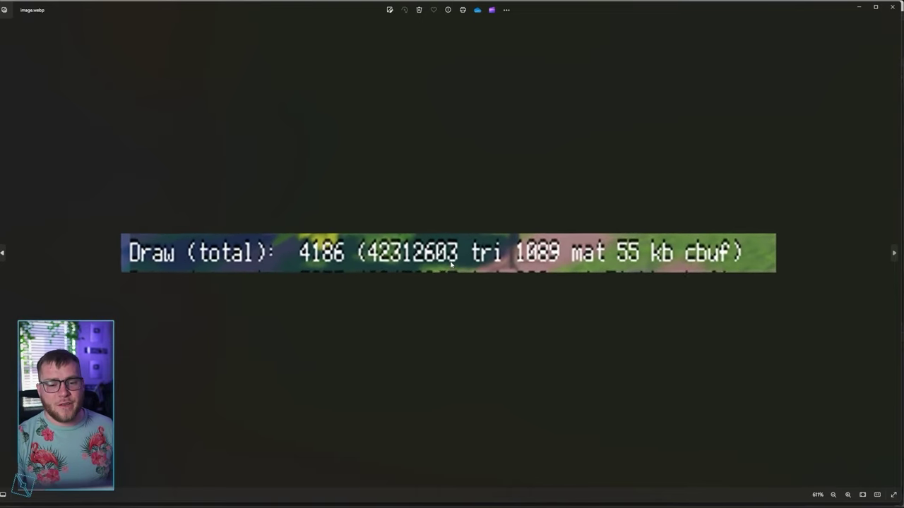
scroll(451, 264, up, 3)
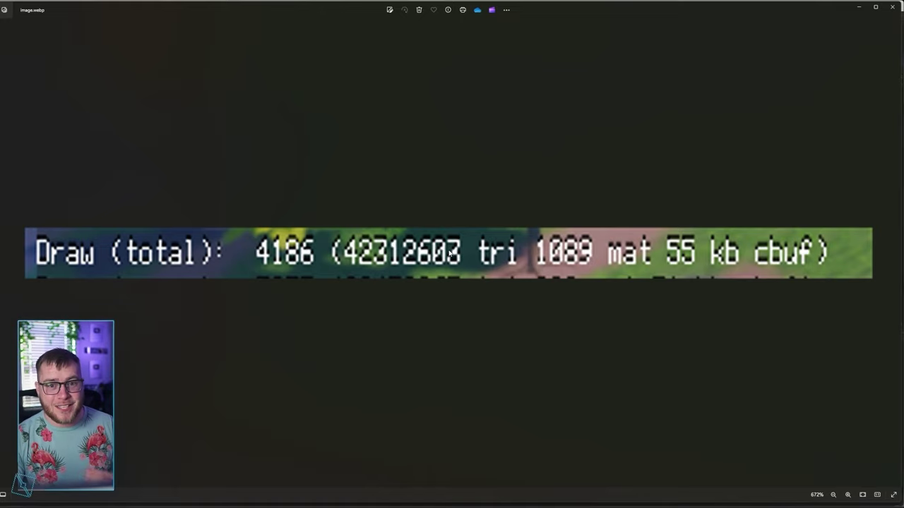
click(891, 7)
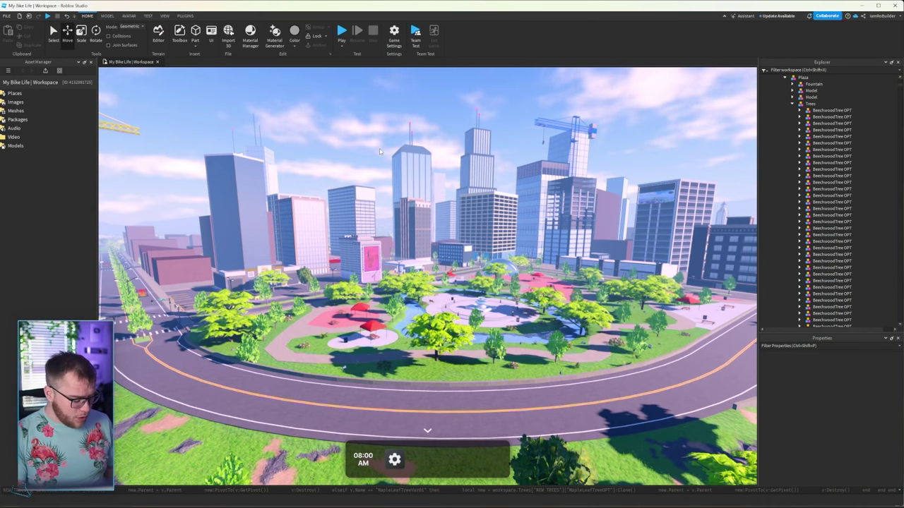
key(shift+F2)
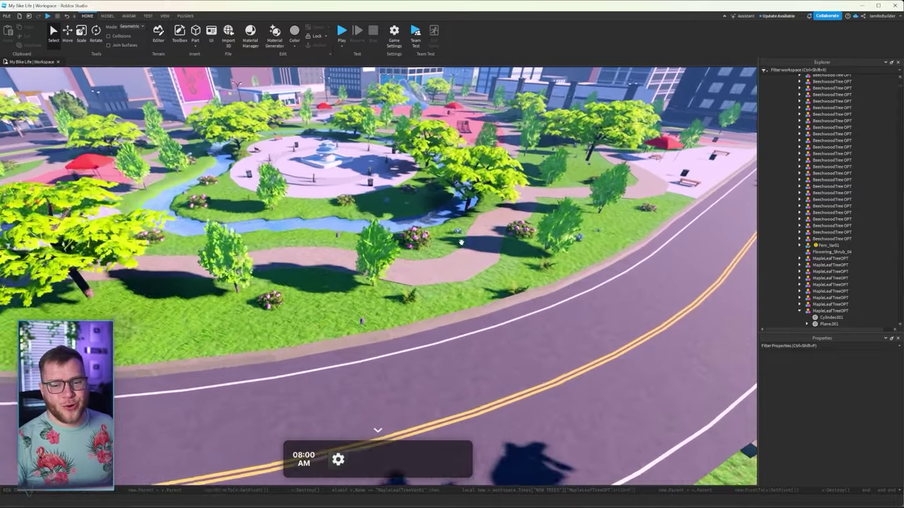
- Select a MapleLeafTreeOPT tree on the central park's grass to inspect it up close
key(w)
right_drag(461, 242, 461, 242)
key(w)
click(449, 222)
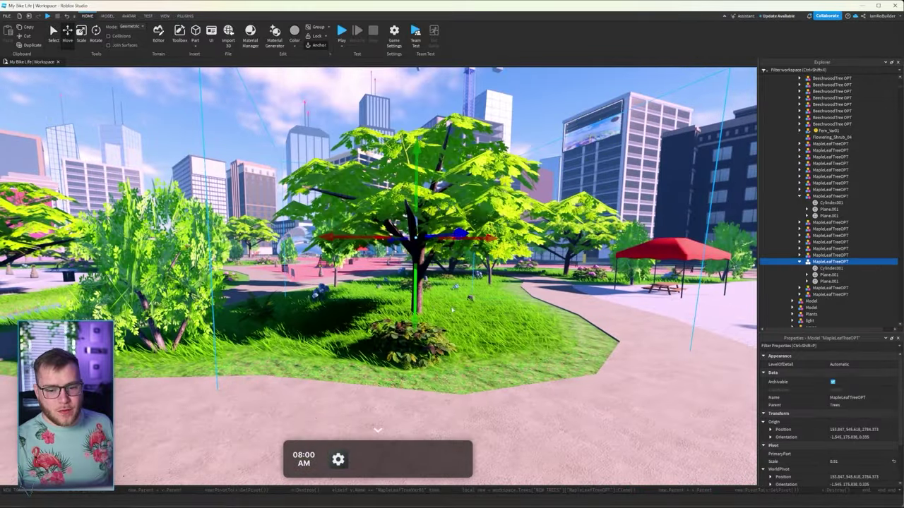
- Review the trees on the grass strip between the ring road and the beach at ground level
right_drag(453, 309, 434, 309)
key(d)
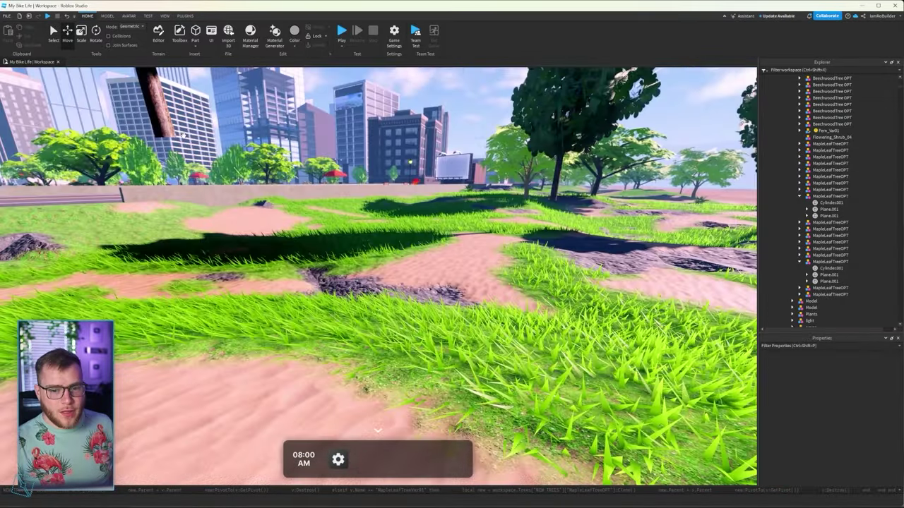
key(d)
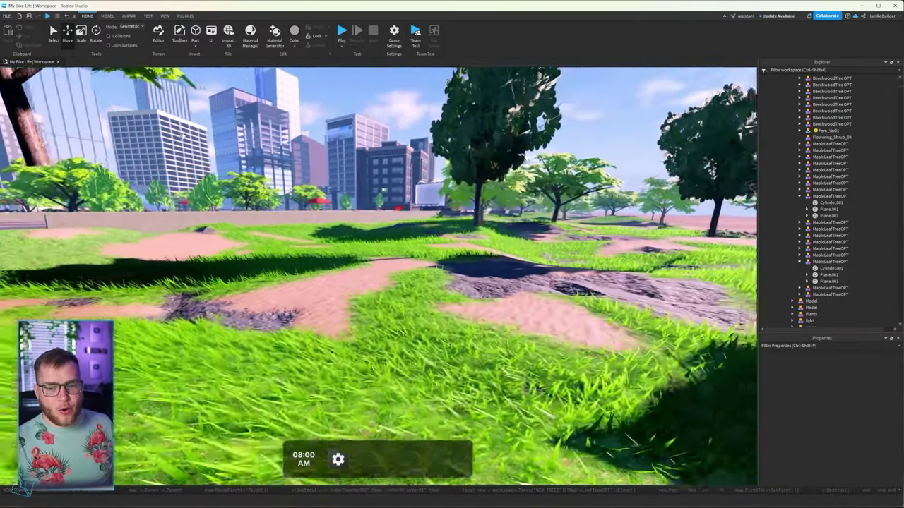
key(w)
right_drag(433, 309, 474, 293)
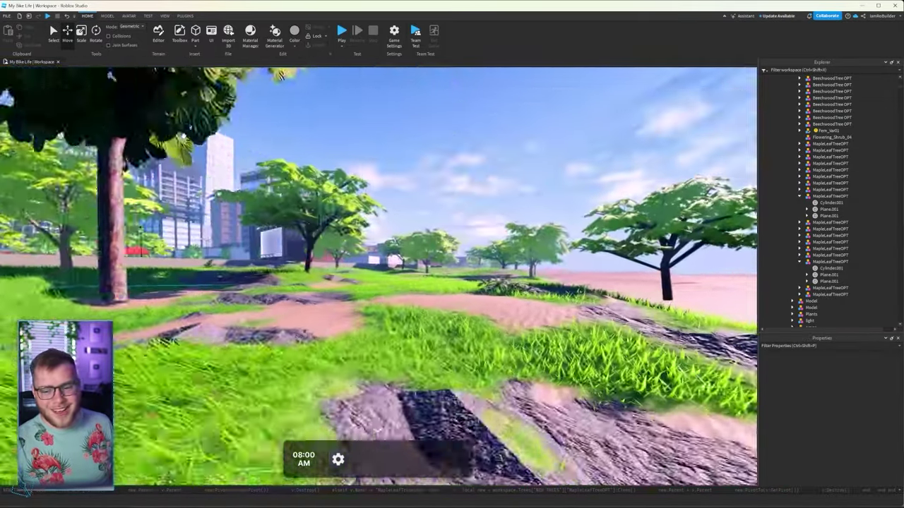
key(w)
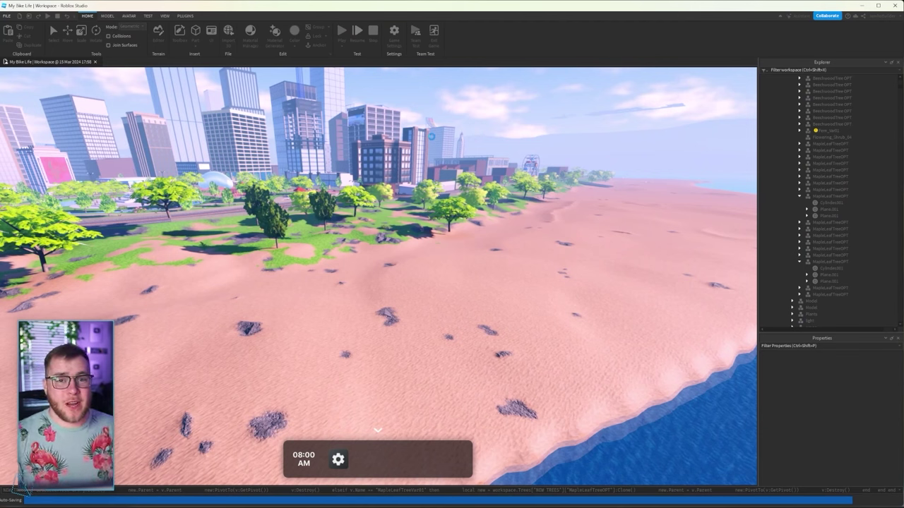
- Start a playtest and walk the character from the plaza fountain across the park to the ring road
key(F5)
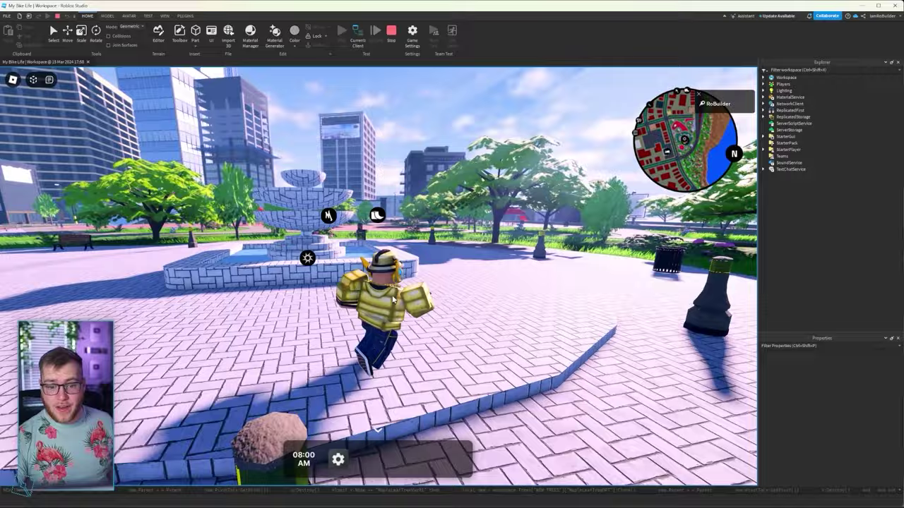
key(w)
right_drag(393, 300, 393, 299)
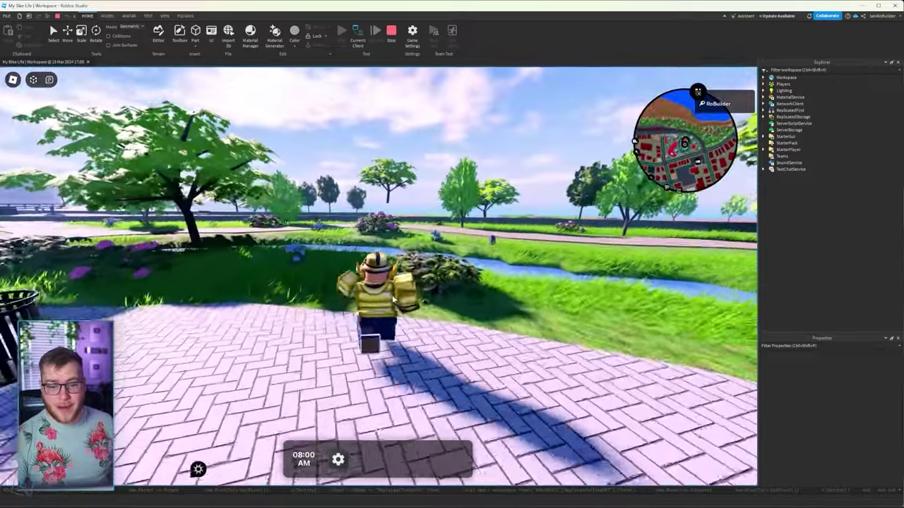
key(w)
key(space)
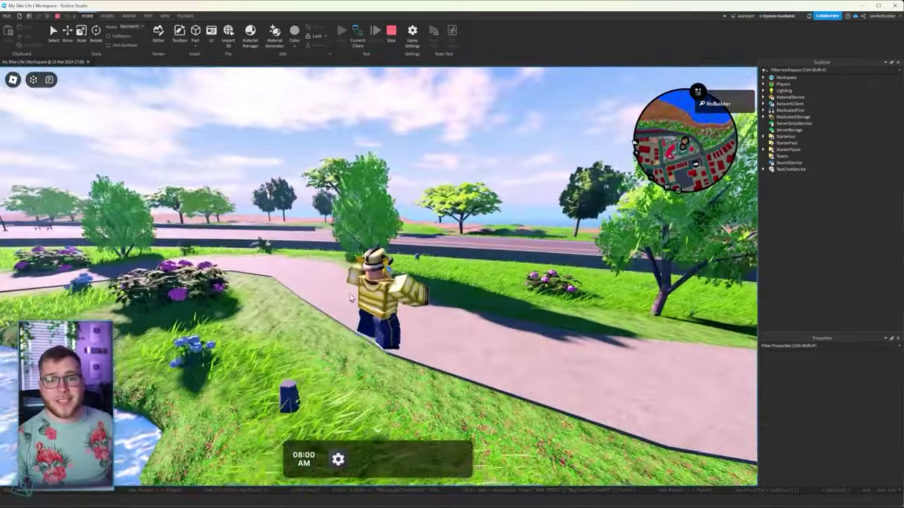
key(w)
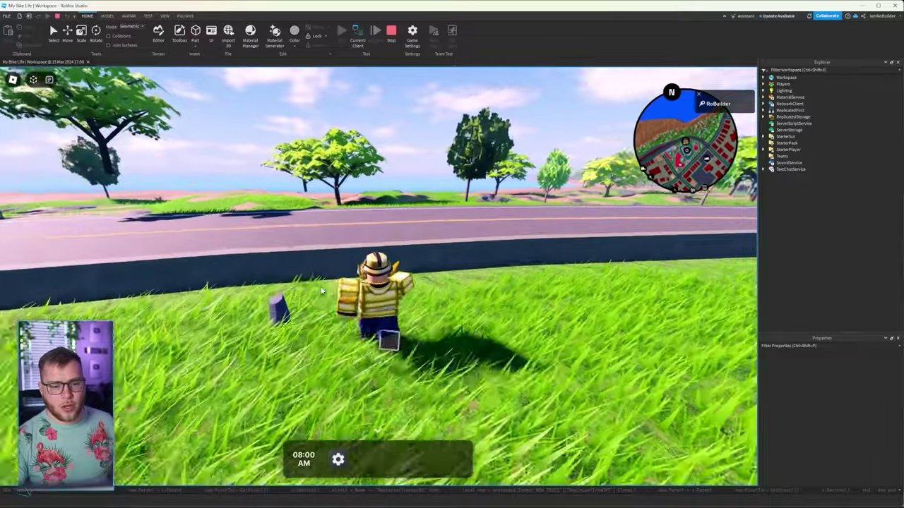
key(w)
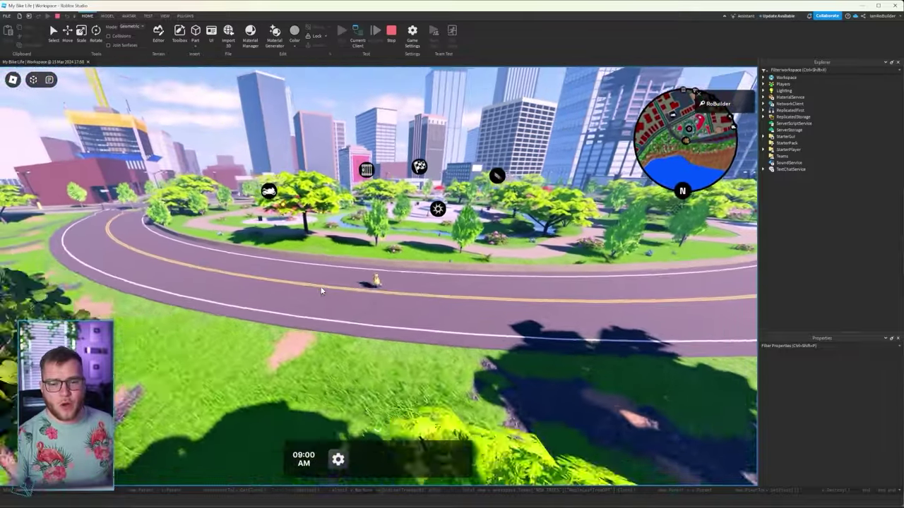
- Show the render statistics in the playtest with the park in view and close the snip of the Draw (total) line
right_drag(320, 291, 322, 290)
key(shift+F2)
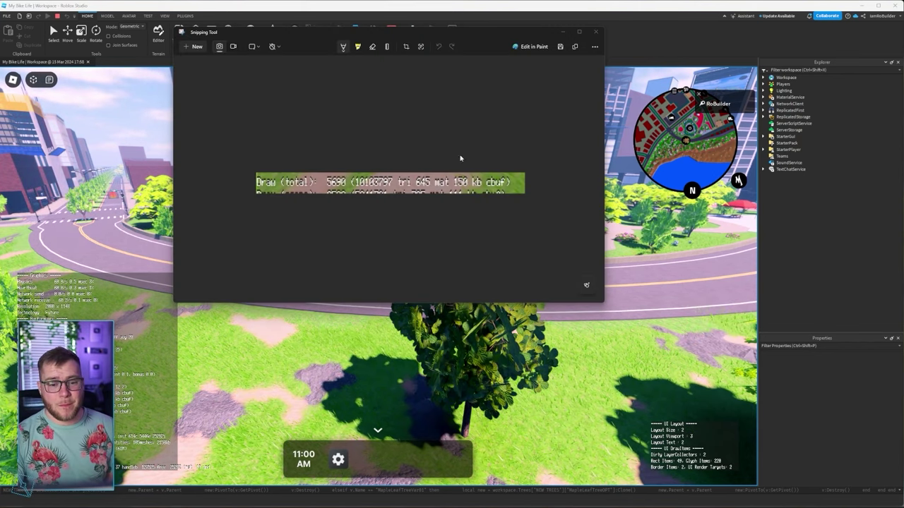
click(595, 31)
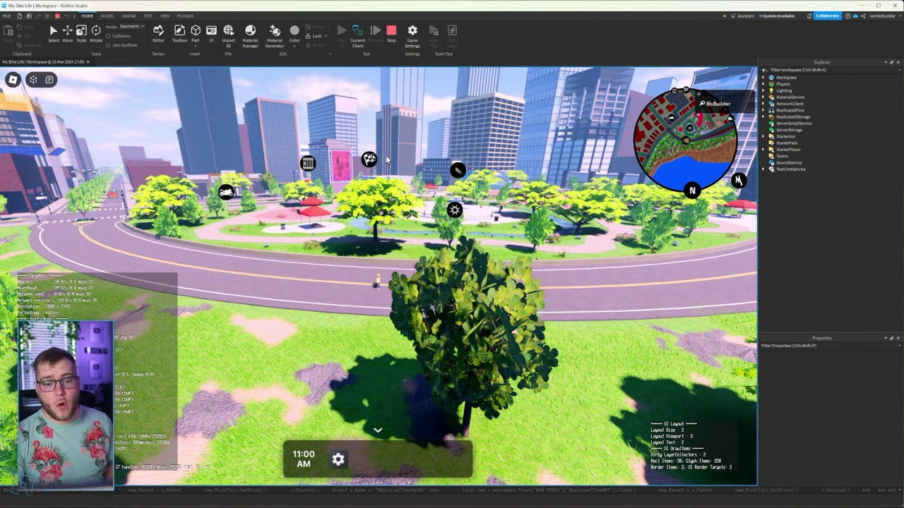
- Walk the character from the ring road back through the park, past the red canopies to the fountain, checking the trees
right_drag(414, 173, 414, 174)
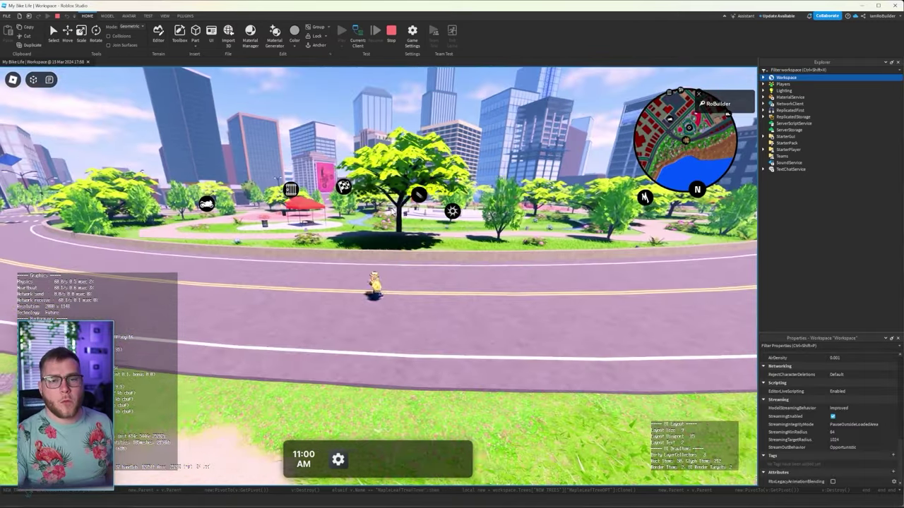
key(a)
key(space)
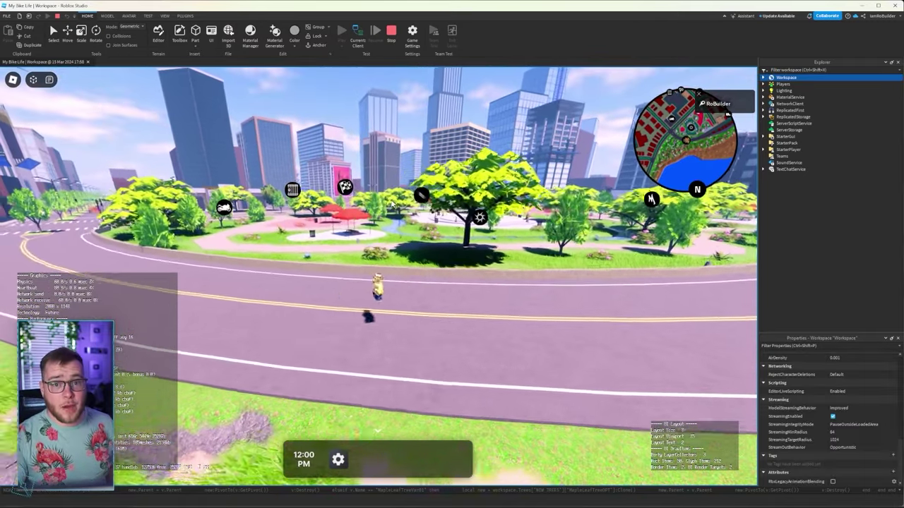
scroll(393, 205, up, 10)
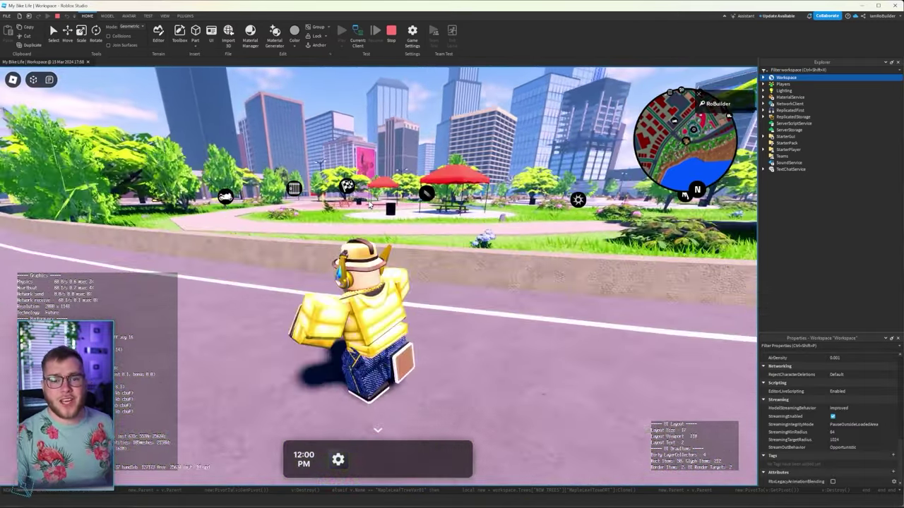
key(w)
key(space)
scroll(374, 215, down, 5)
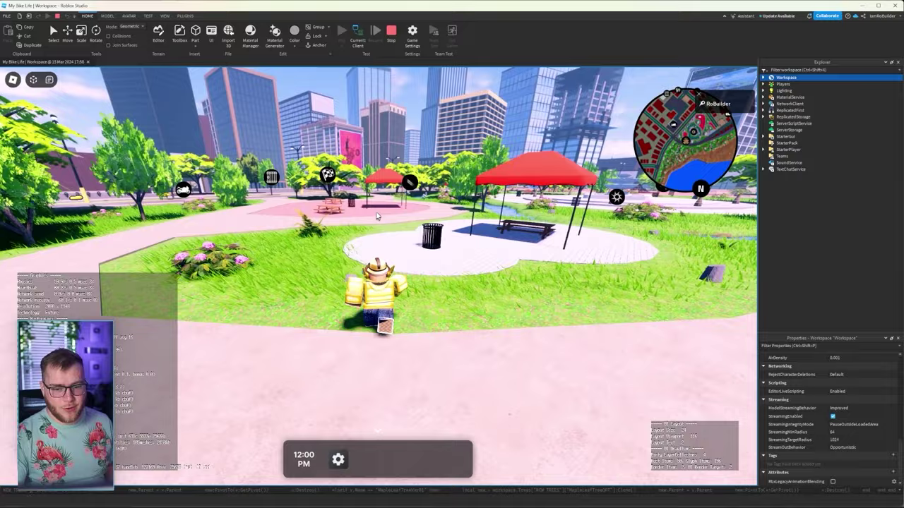
key(w)
key(space)
key(space)
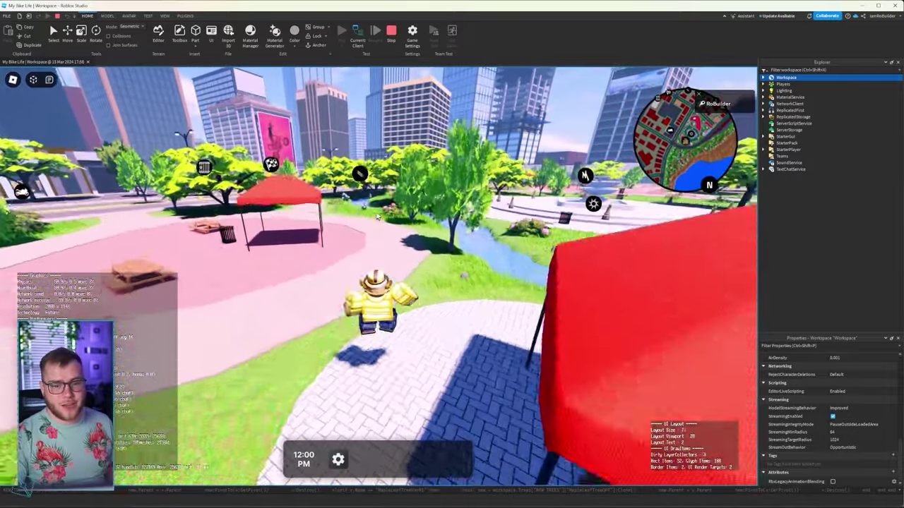
key(w)
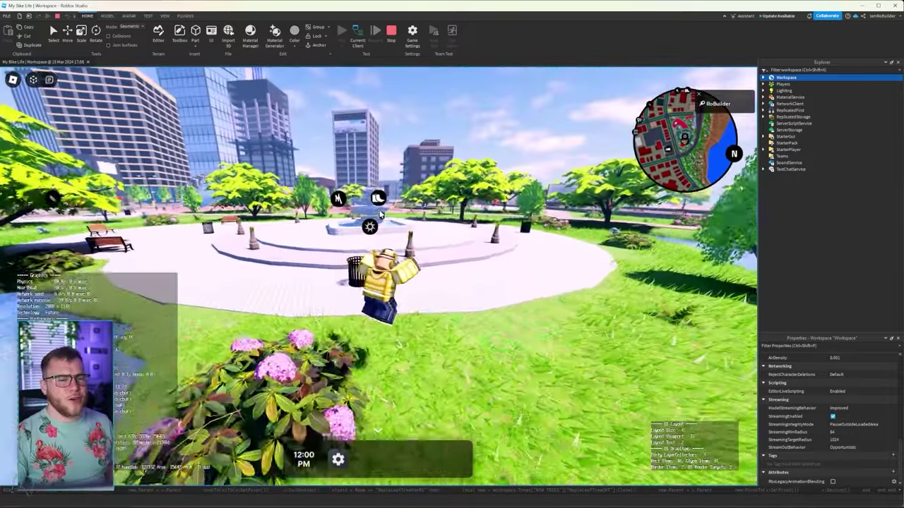
key(w)
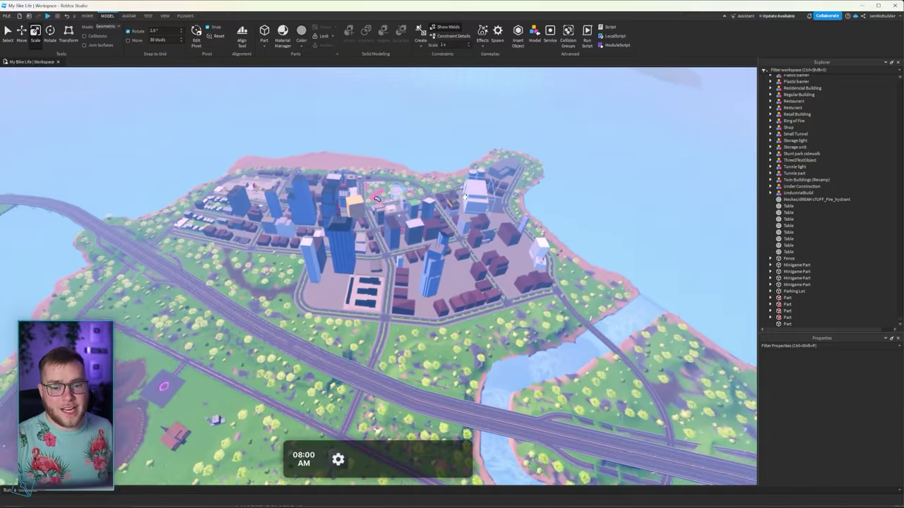
- Select a MapleLeafTreeOPT tree on the grass beside the park's ring road and activate the Move tool
scroll(465, 196, up, 12)
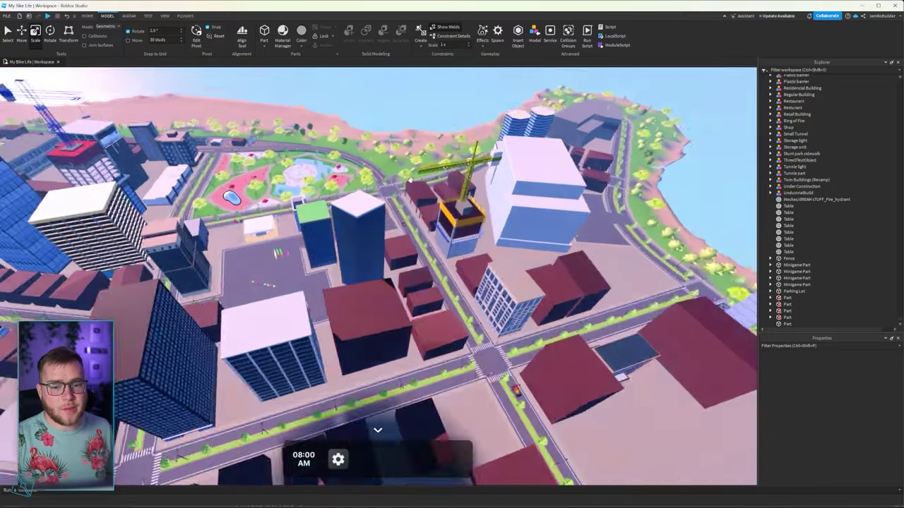
right_drag(464, 196, 405, 167)
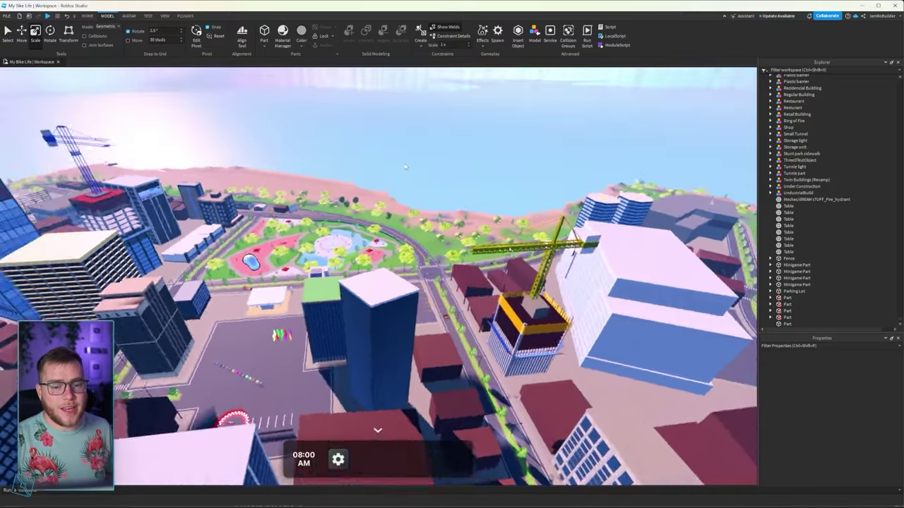
scroll(404, 166, up, 10)
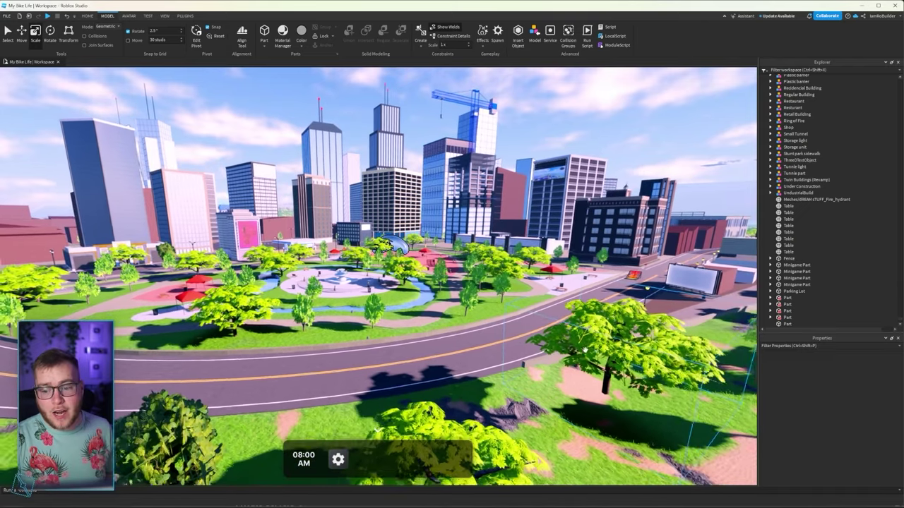
click(596, 339)
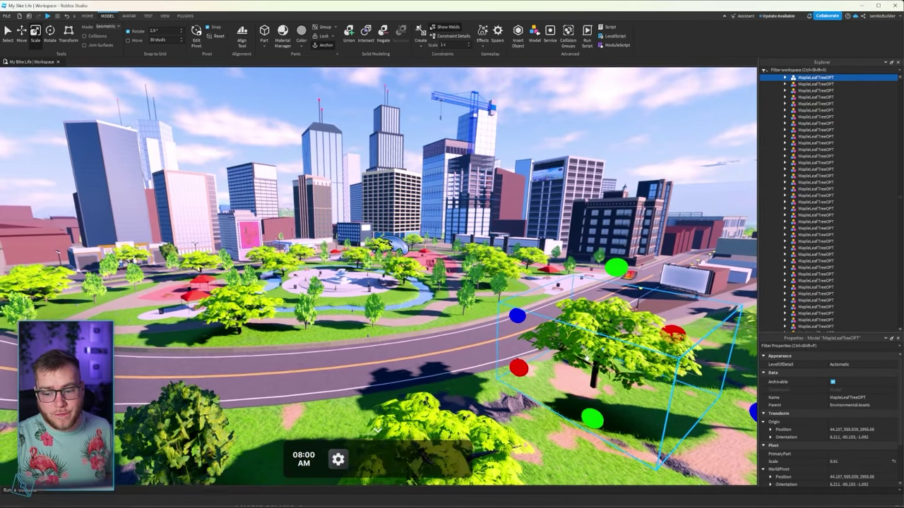
key(s)
key(ctrl+2)
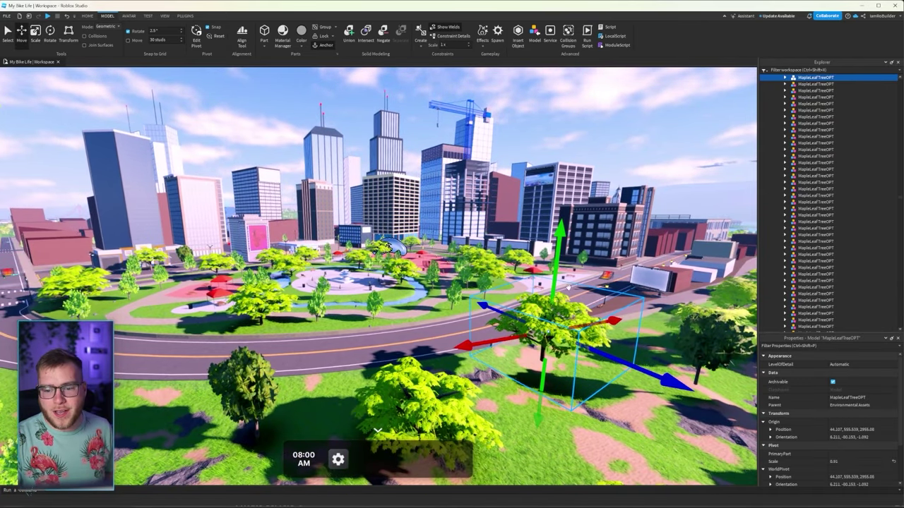
right_drag(445, 230, 445, 229)
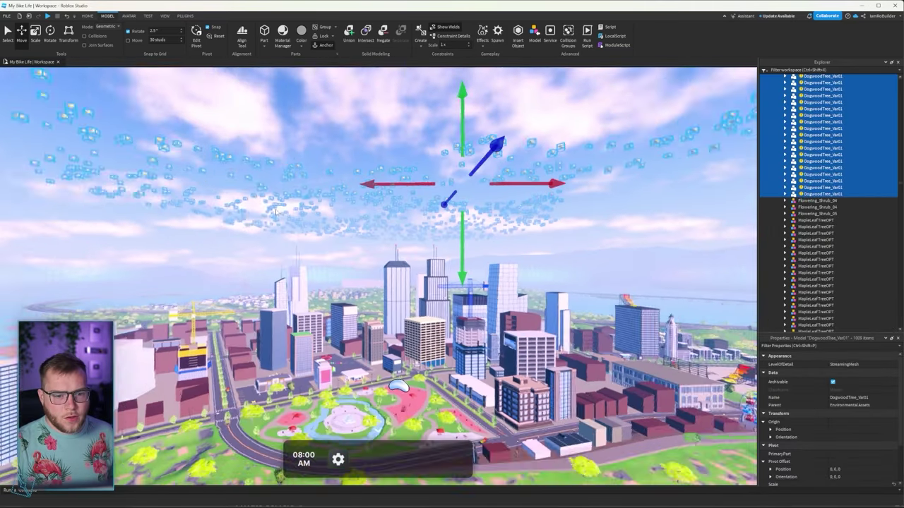
- Inspect the selected DogwoodTree_Var01 trees floating high above the city up close
right_drag(273, 206, 277, 211)
key(w)
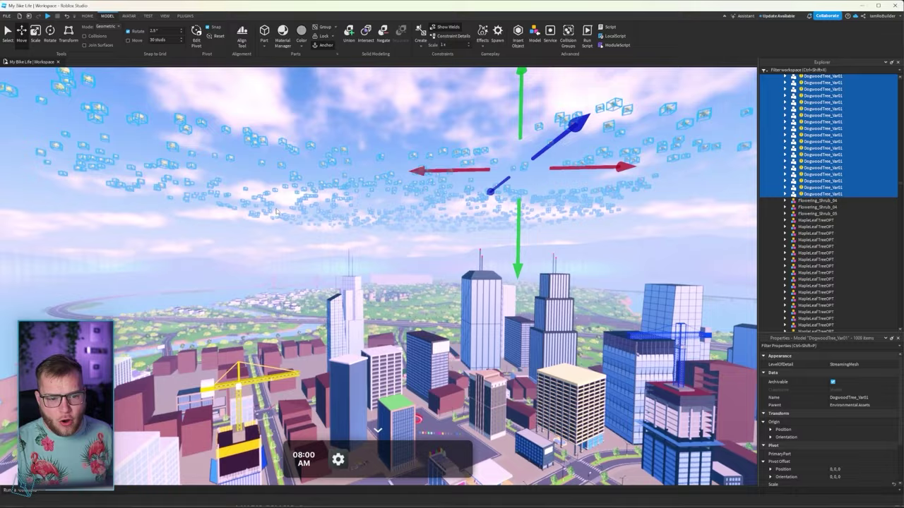
scroll(275, 212, up, 10)
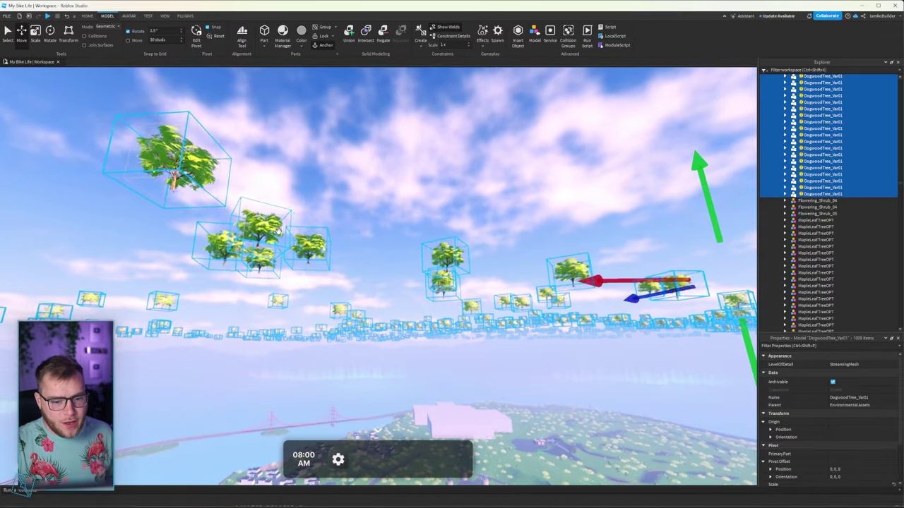
- Select a single DogwoodTree_Var01 tree on the grass near the shore and focus the view on it
scroll(279, 231, up, 4)
right_drag(285, 233, 404, 276)
scroll(346, 261, up, 15)
key(w)
scroll(346, 261, down, 15)
scroll(342, 260, up, 4)
scroll(365, 243, up, 10)
scroll(425, 244, up, 10)
click(344, 241)
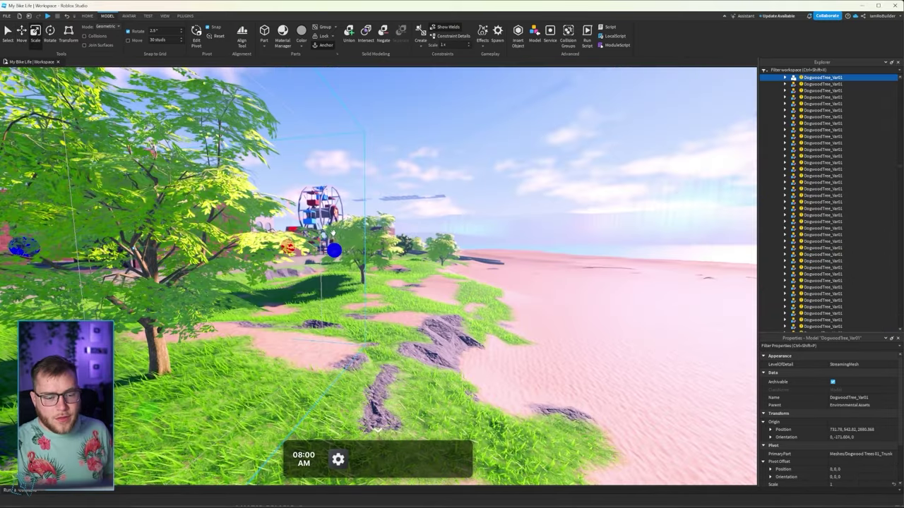
key(f)
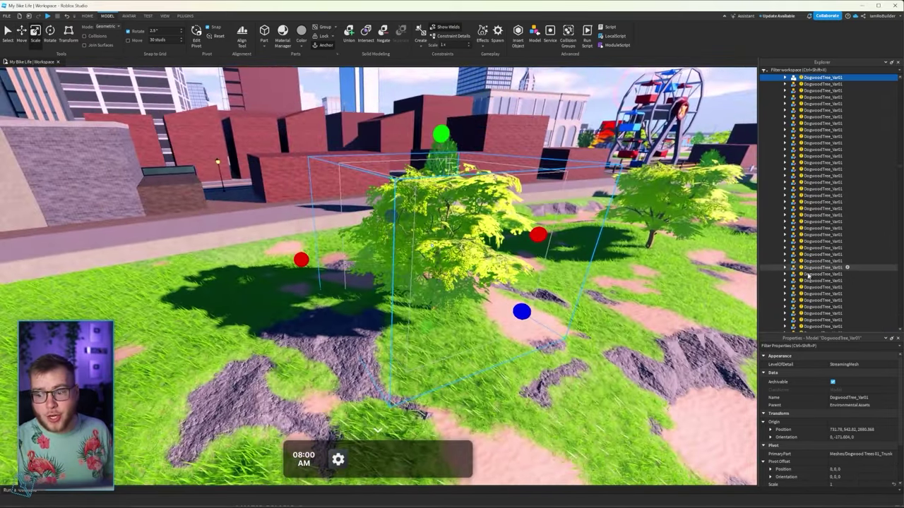
- Rename the MapleLeafTreeOPT model in the NEW TREES folder as DogwoodTree OPT
click(845, 398)
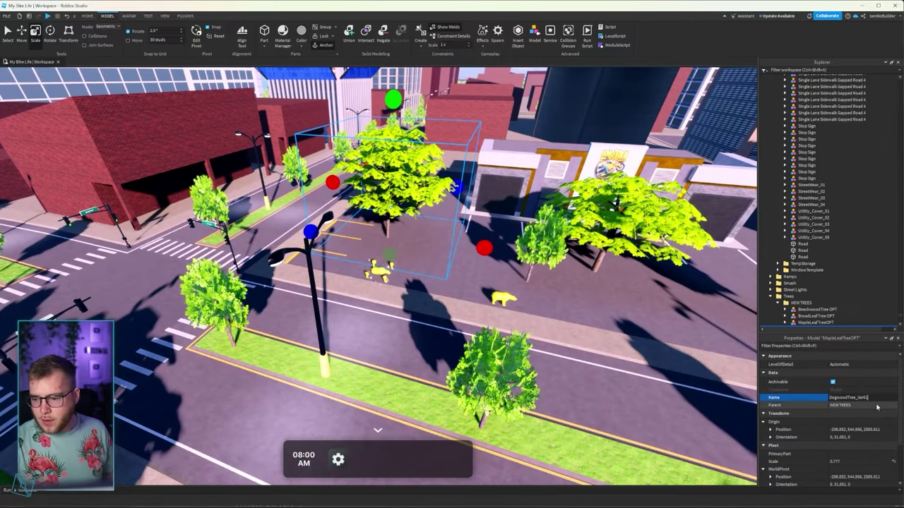
text(DogwoodTree_Var01)
key(BackSpace)
key(BackSpace)
key(BackSpace)
key(BackSpace)
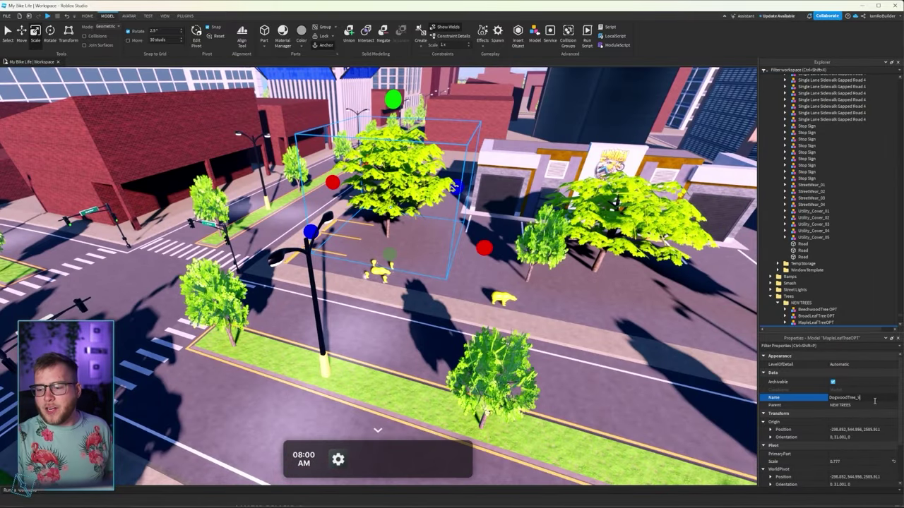
text(OPT)
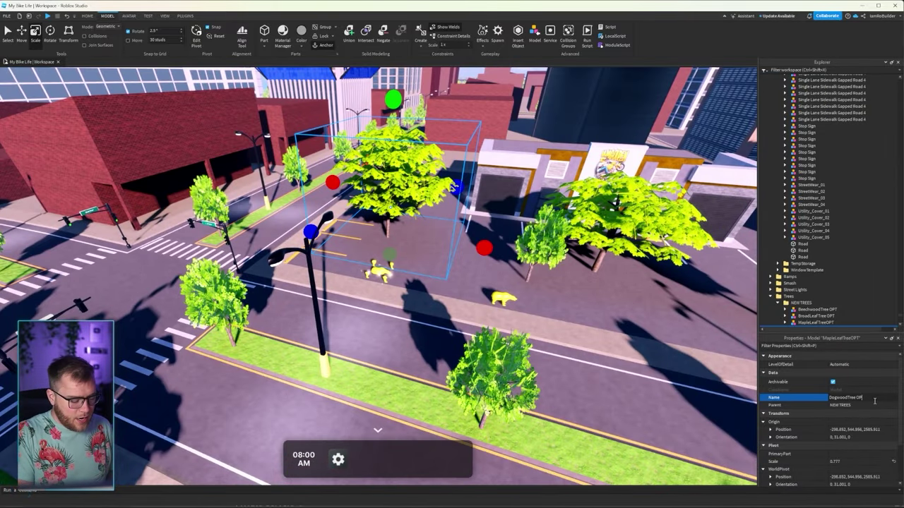
key(Return)
- Frame the park and ring road, open the snip of the Draw (total) line and move its window out of view
right_drag(380, 281, 378, 262)
scroll(378, 262, down, 10)
key(w)
key(w)
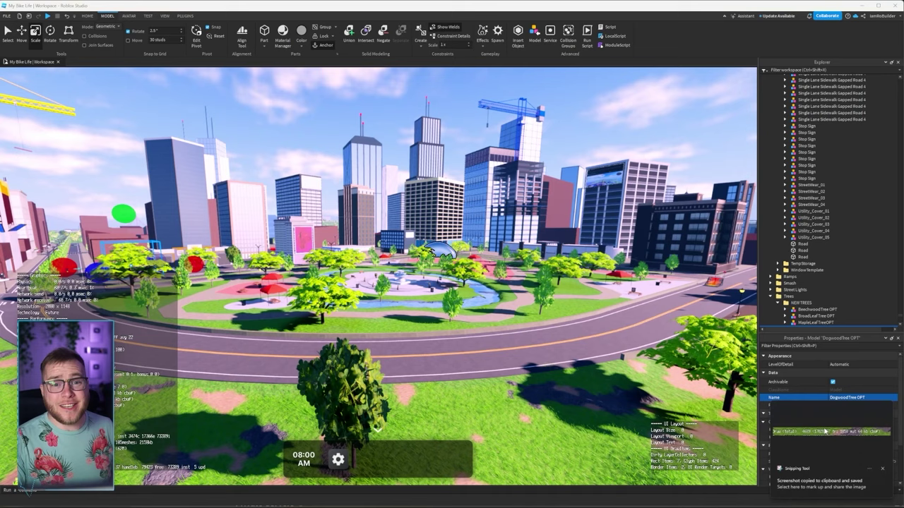
click(834, 432)
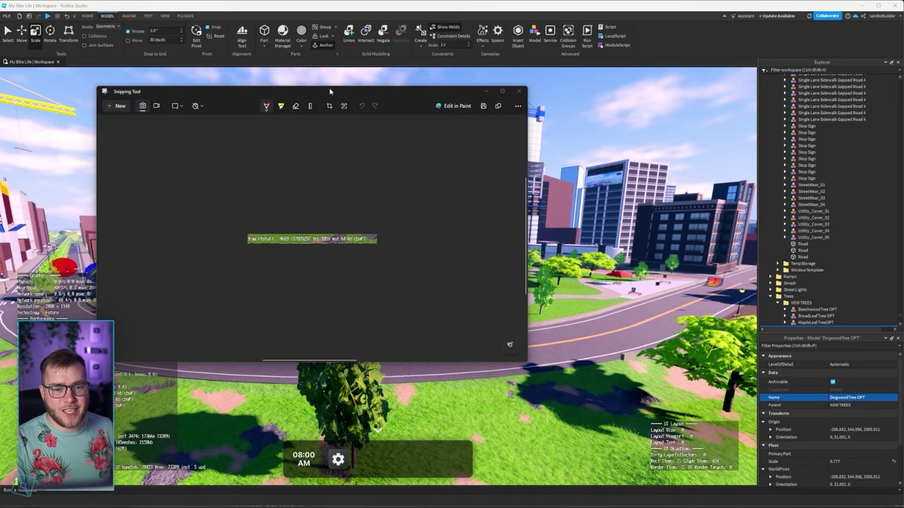
drag(330, 91, 0, 71)
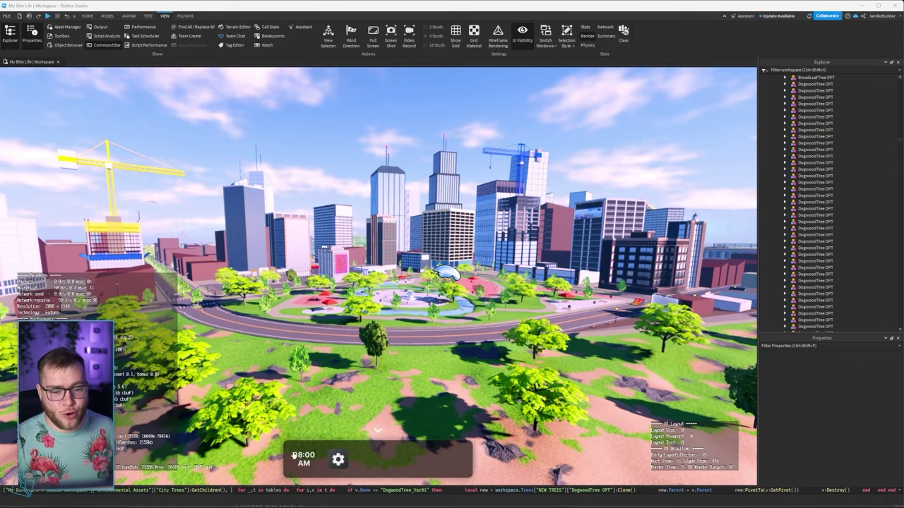
- Look over the replaced DogwoodTree OPT trees along the shore and return to the overview of the park
right_drag(342, 281, 574, 129)
key(w)
key(w)
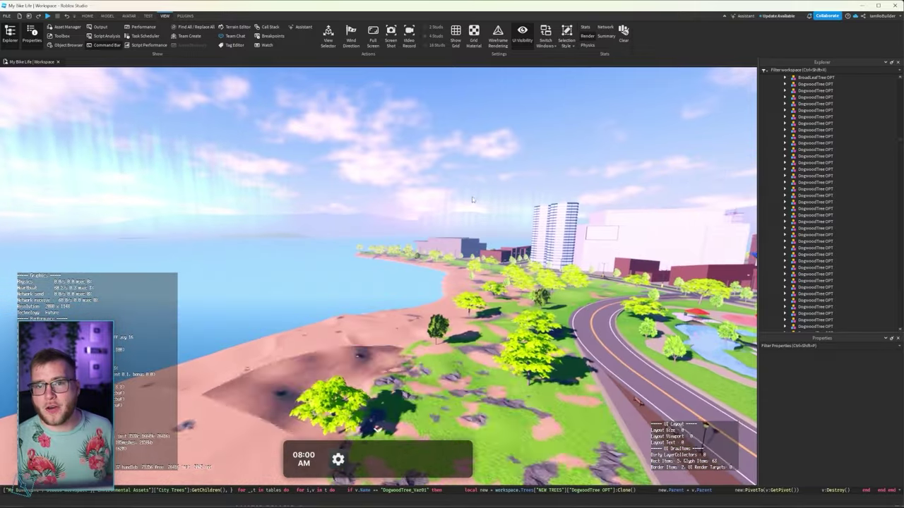
right_drag(447, 232, 447, 232)
key(s)
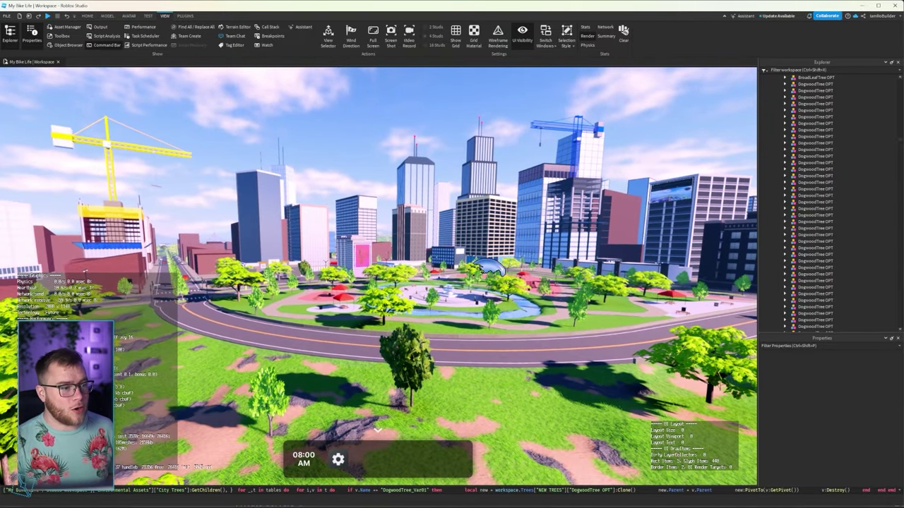
- Bring the snip window back, take a new snip of the Draw (total) line for comparison and close the window
drag(0, 63, 482, 61)
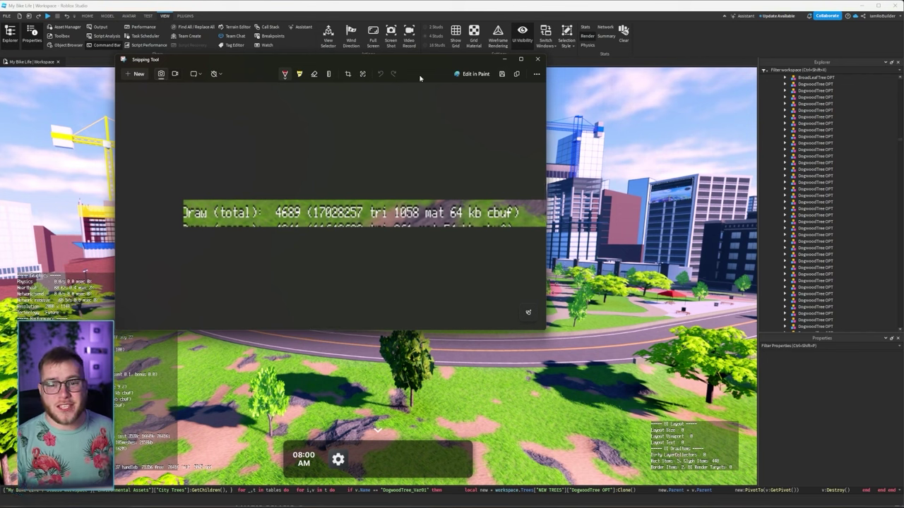
click(136, 75)
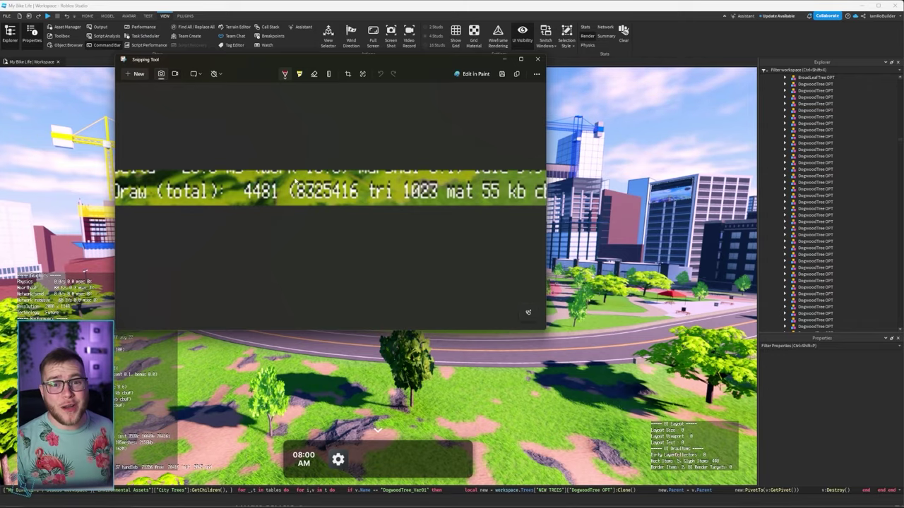
click(538, 60)
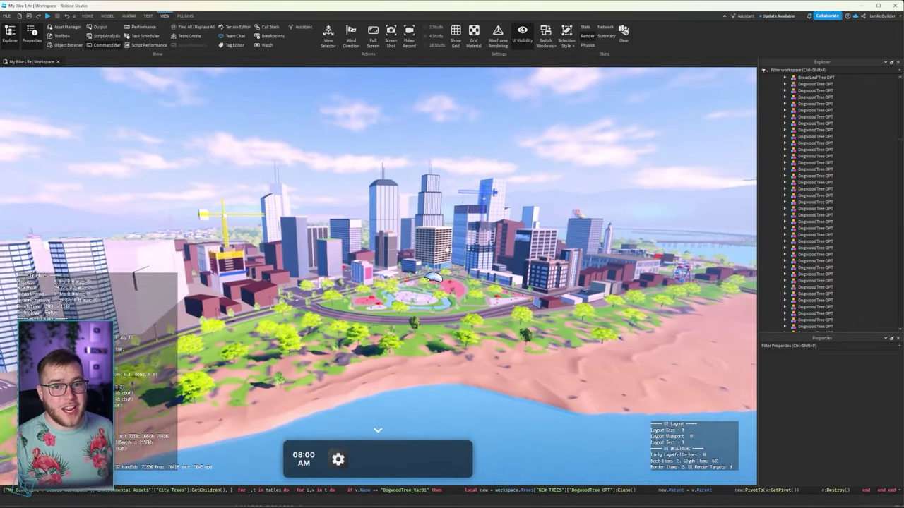
- Snip the Draw (total) line with the park in view, enlarge the snip to read it and close it
key(w)
right_drag(447, 250, 432, 246)
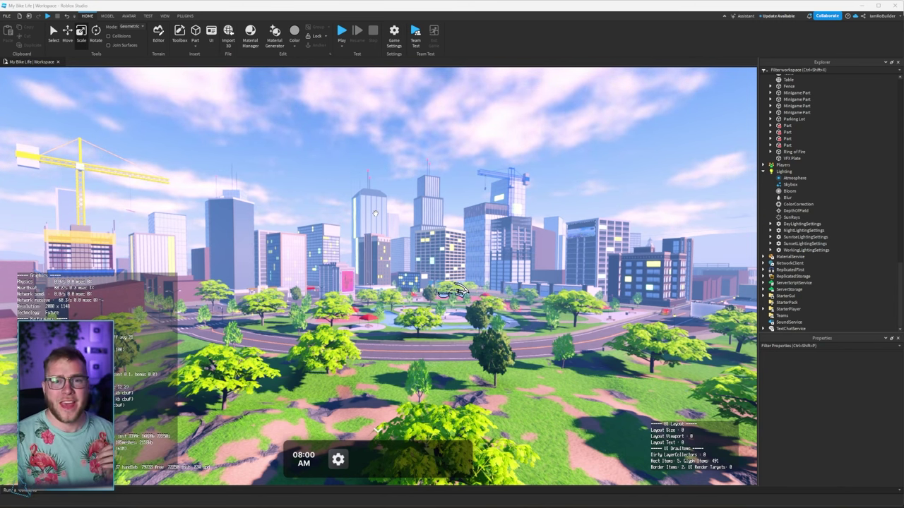
key(super+shift+s)
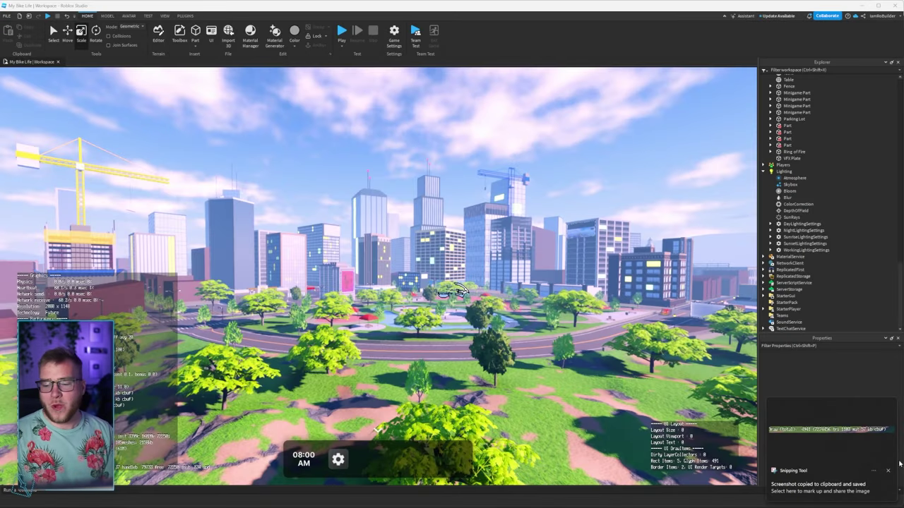
click(825, 429)
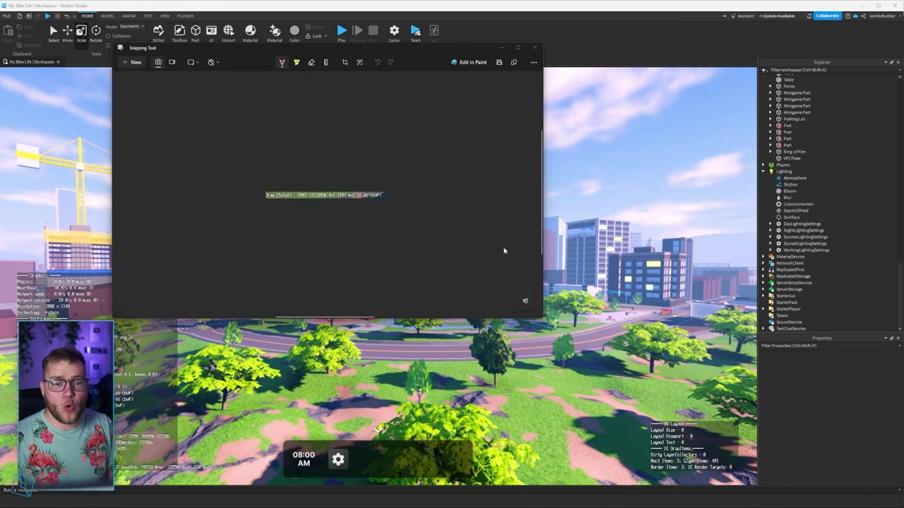
scroll(308, 201, up, 2)
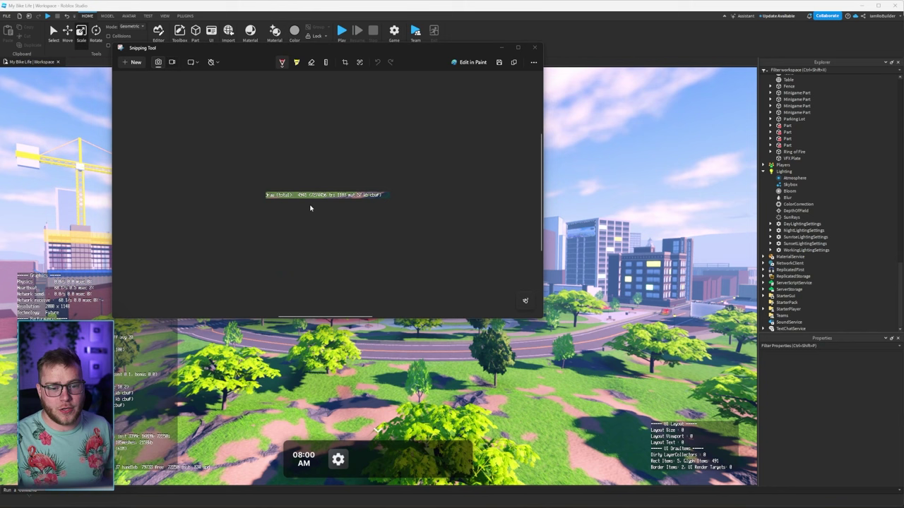
ctrl+scroll(314, 204, up, 3)
ctrl+scroll(316, 204, up, 1)
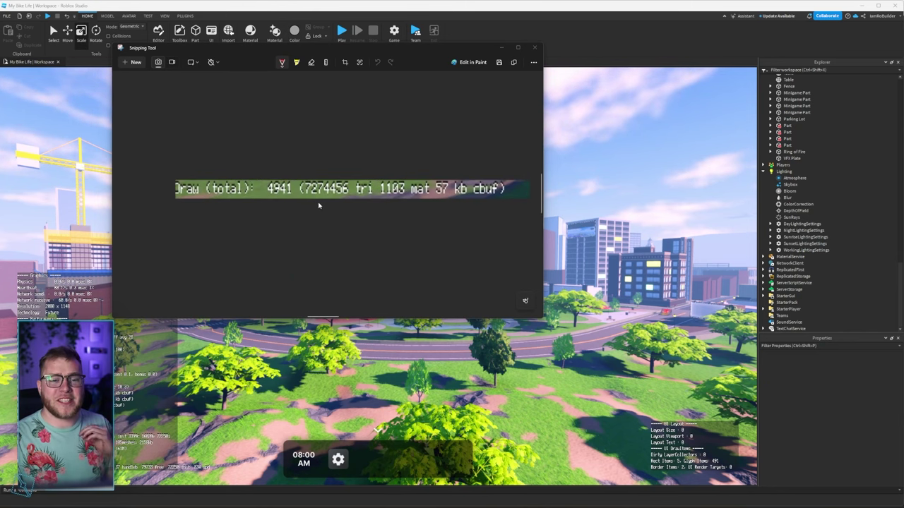
click(534, 48)
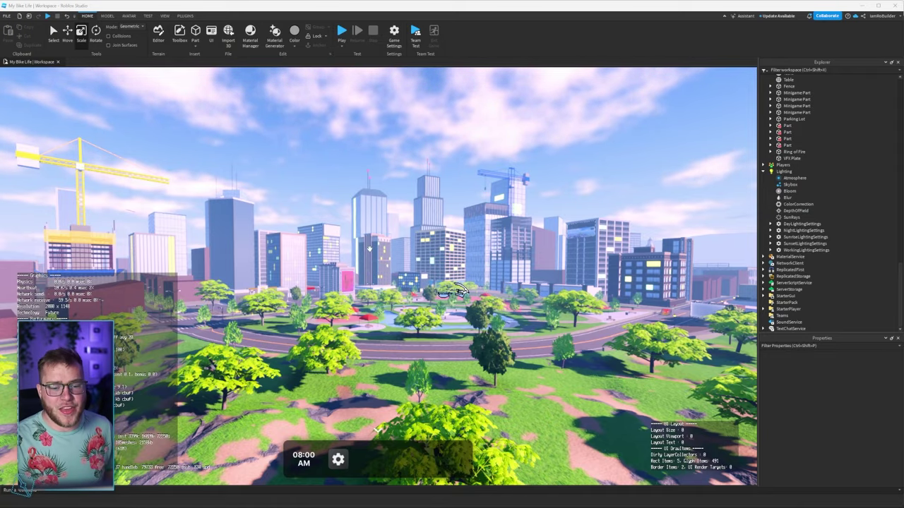
- Inspect the optimised trees in the park and along the ring road from above
key(w)
right_drag(370, 251, 369, 251)
scroll(370, 251, down, 8)
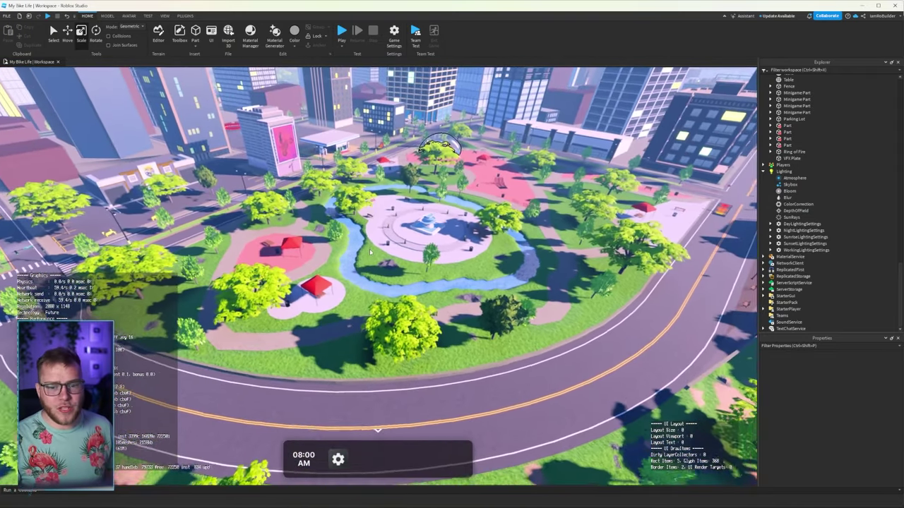
scroll(382, 265, up, 4)
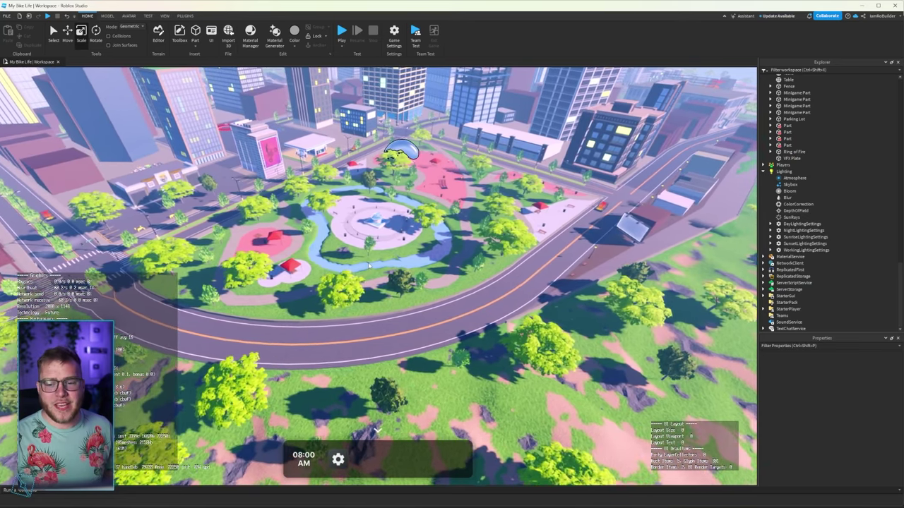
scroll(360, 254, up, 3)
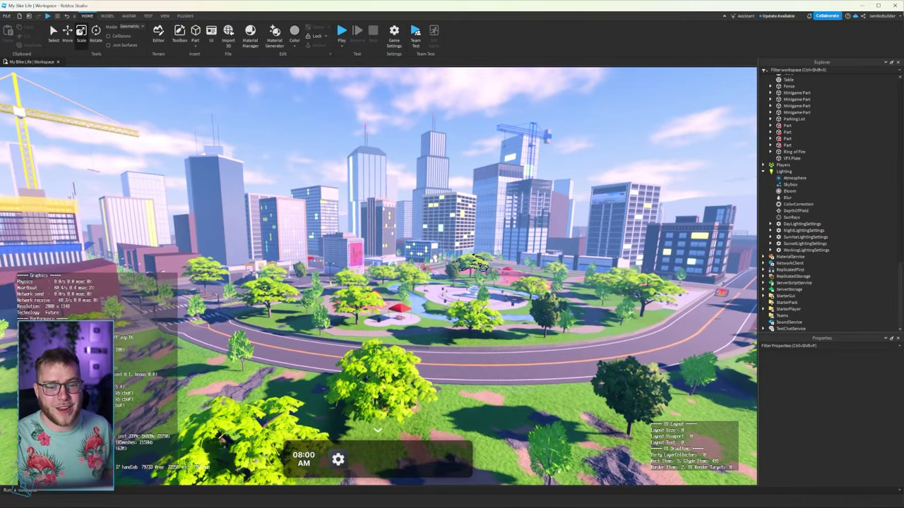
- Start a playtest and walk the character from the fountain plaza across the park grass to the ring road
key(F5)
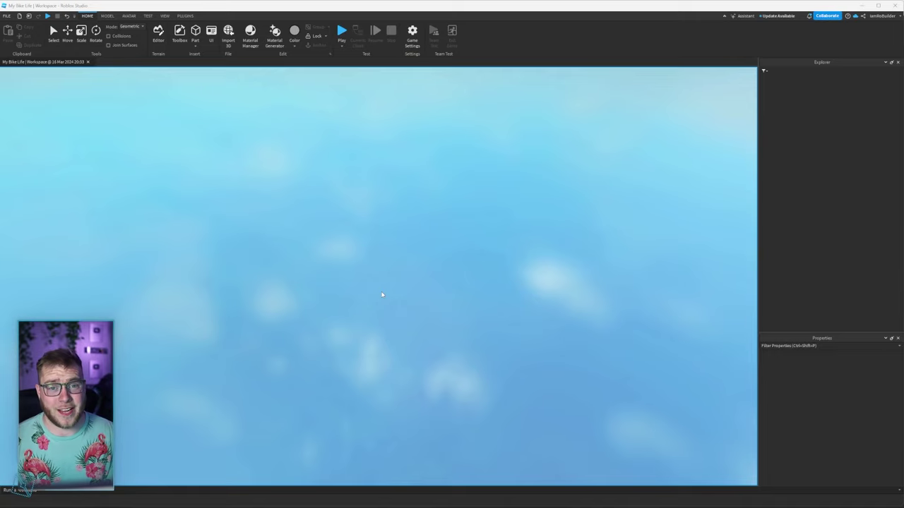
key(F5)
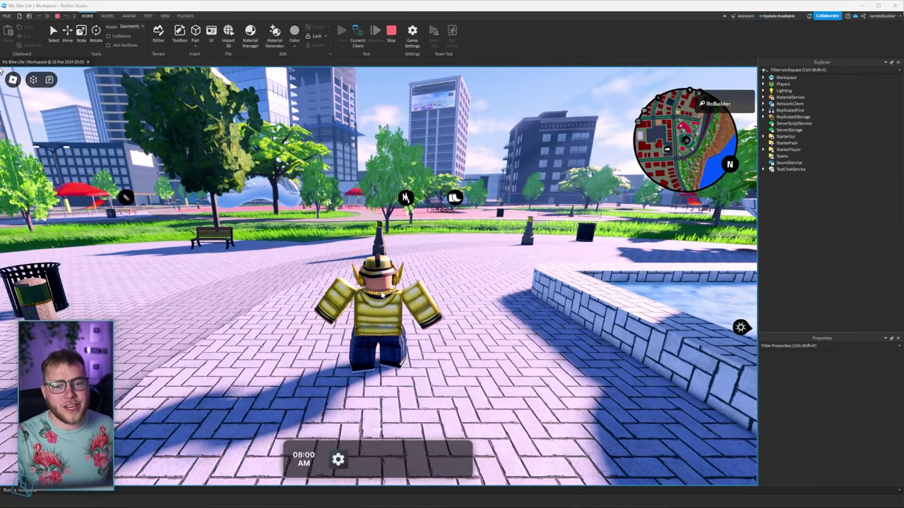
key(w)
right_drag(449, 229, 459, 230)
key(space)
key(w)
key(space)
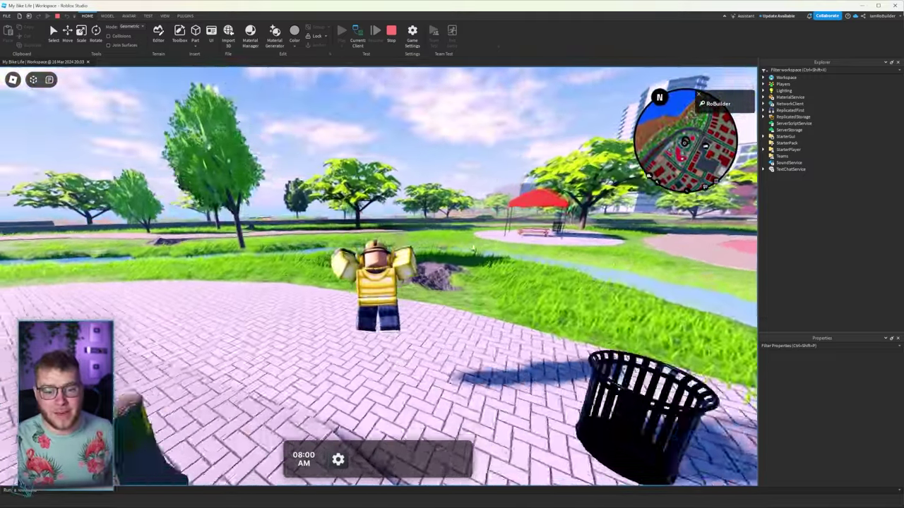
key(w)
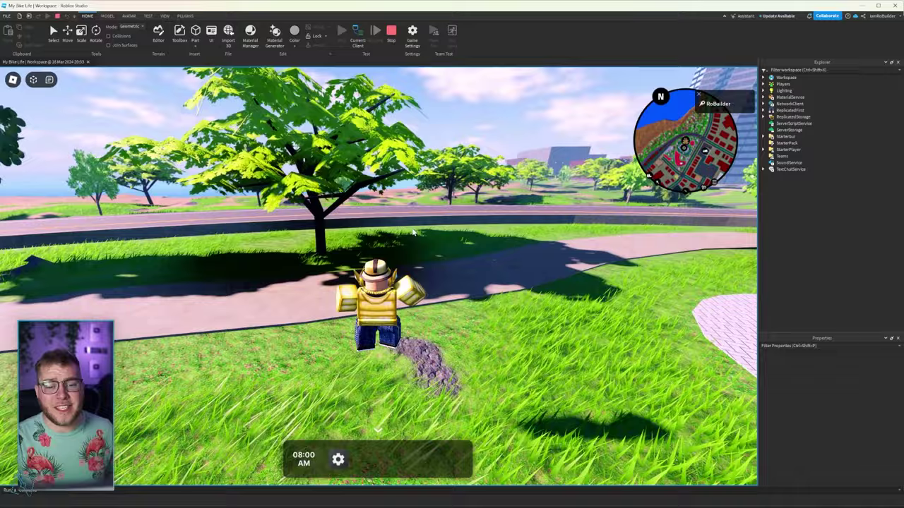
key(w)
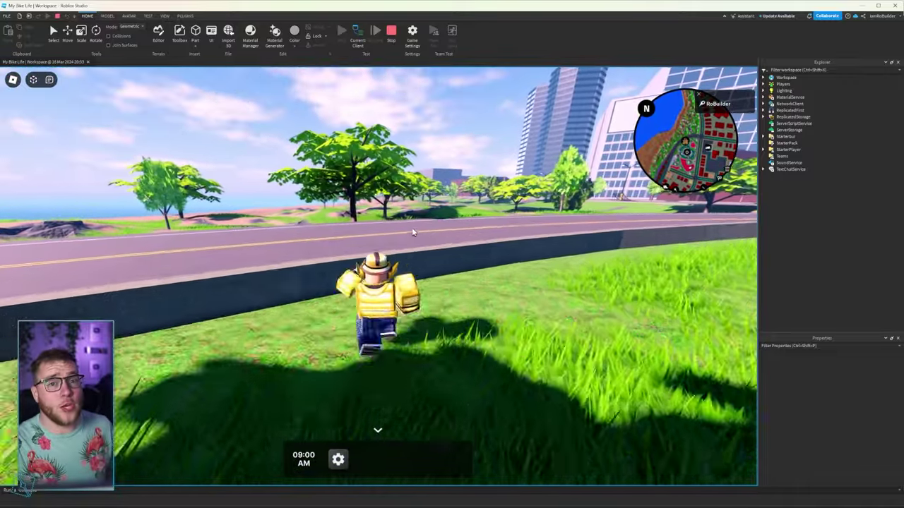
key(w)
key(space)
- View the whole city and shoreline trees from far behind the character and return to a close view
right_drag(413, 232, 379, 222)
scroll(380, 223, down, 8)
scroll(379, 223, down, 8)
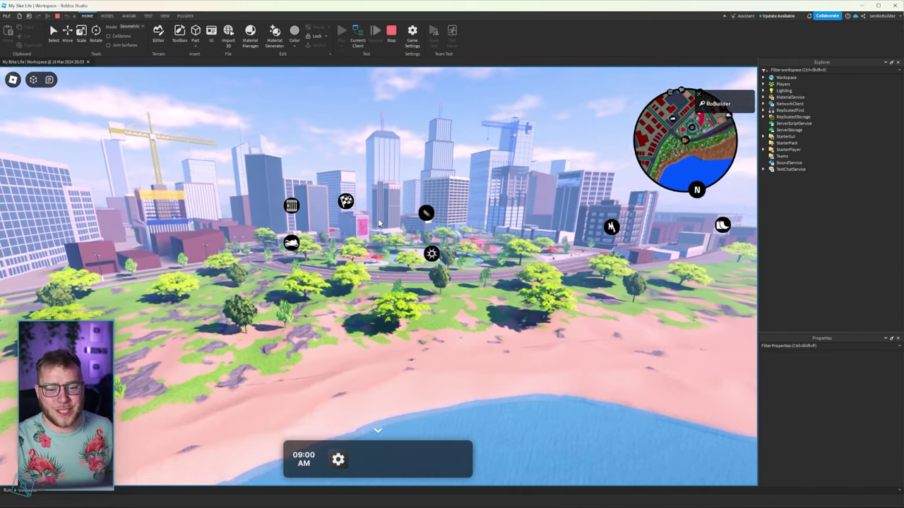
scroll(380, 223, up, 3)
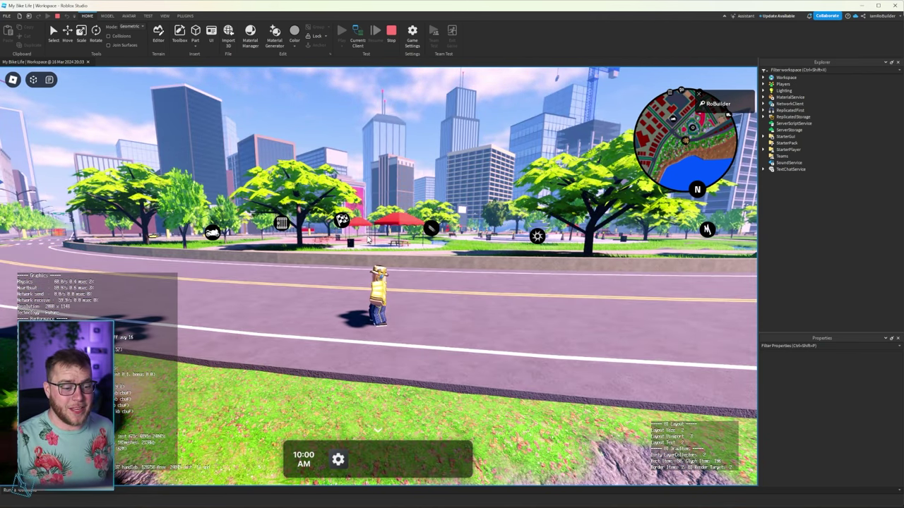
- Walk the character from the ring road past the red canopies to the picnic tables on the pink paving
key(w)
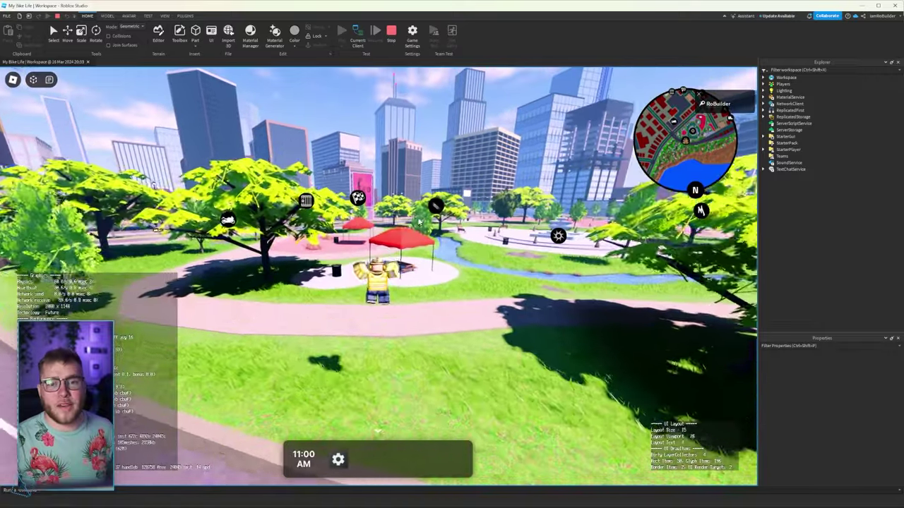
key(w)
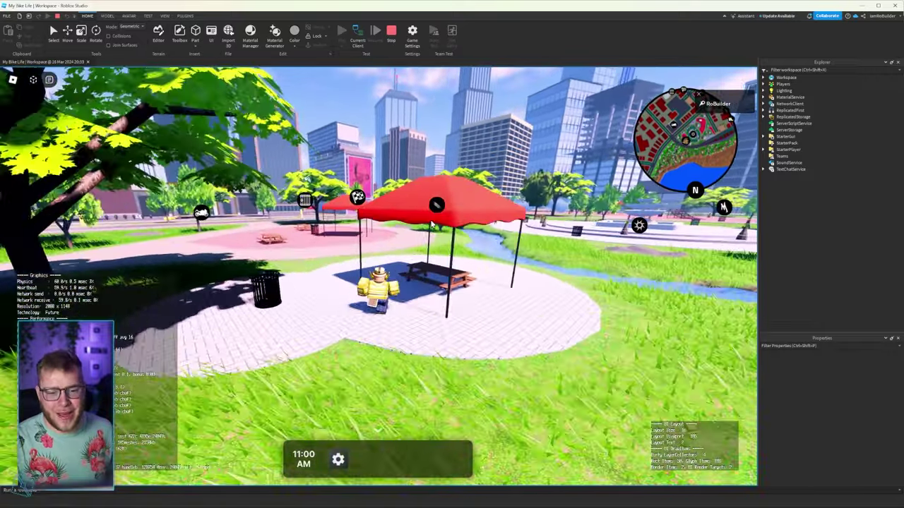
key(w)
key(space)
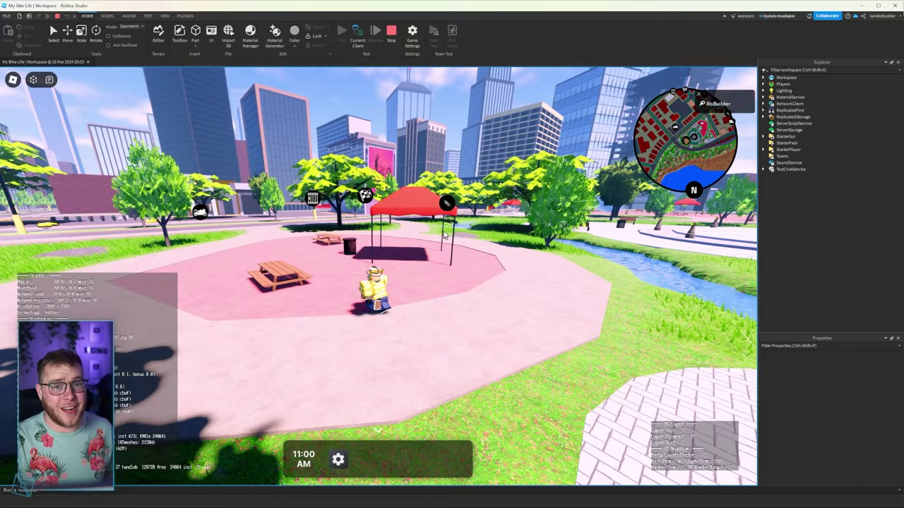
key(w)
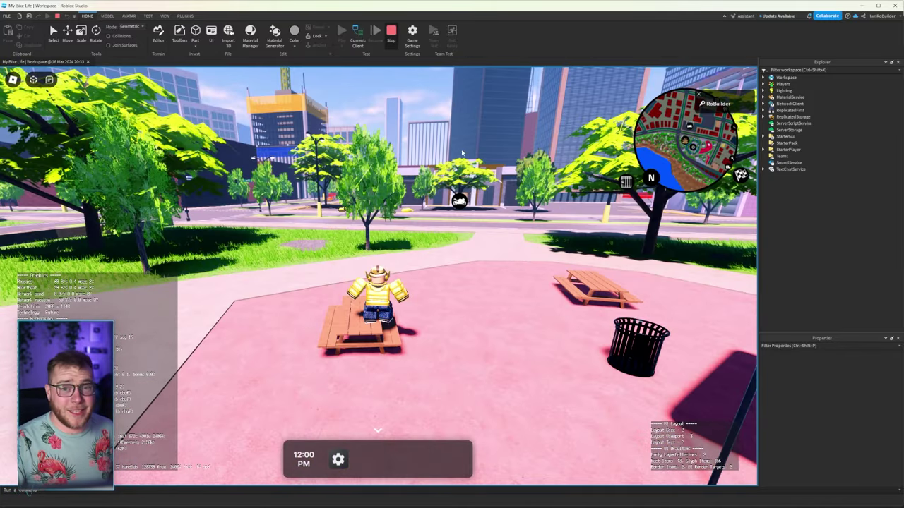